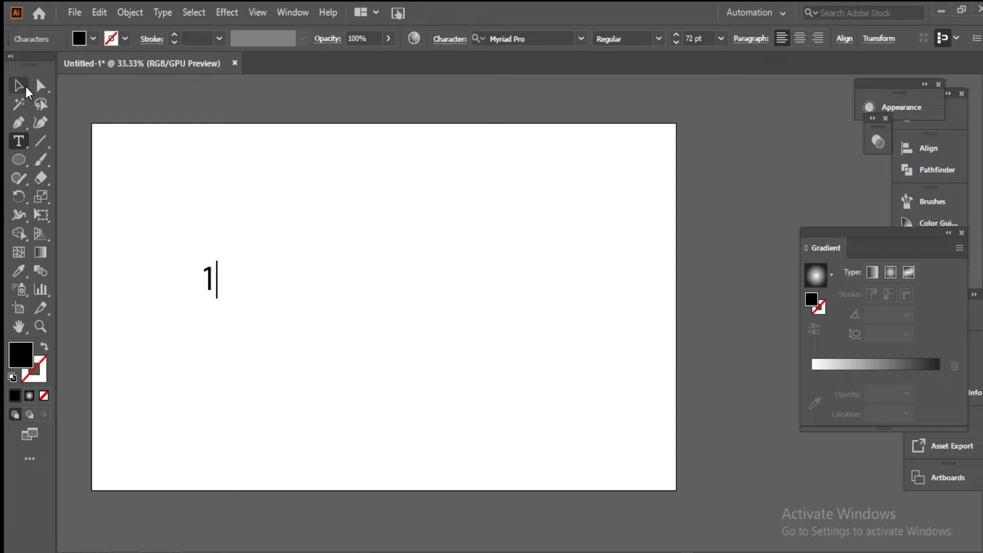
# - Complete the text as 123, enlarge it to about 445 pt and position it around the middle of the artboard
pyautogui.write('23')
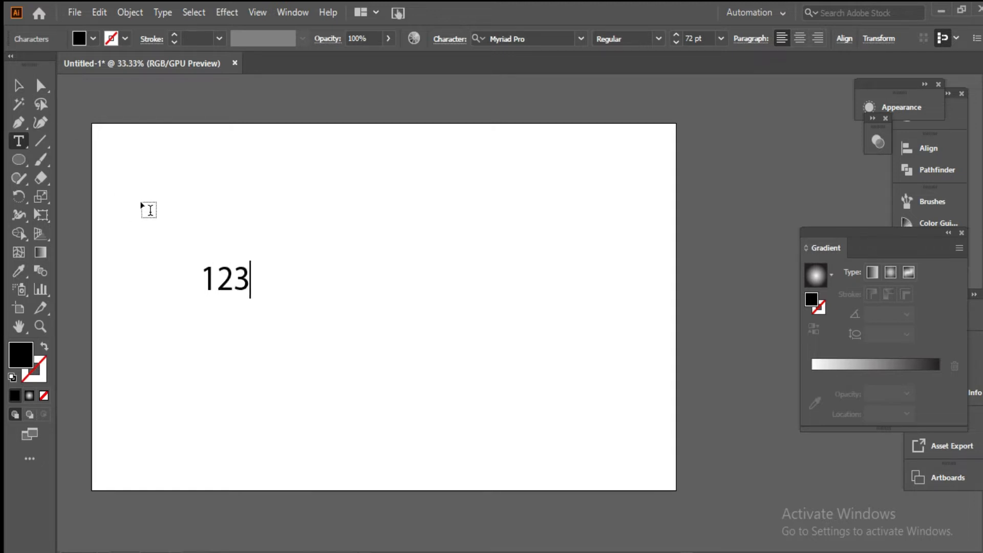
pyautogui.click(16, 89)
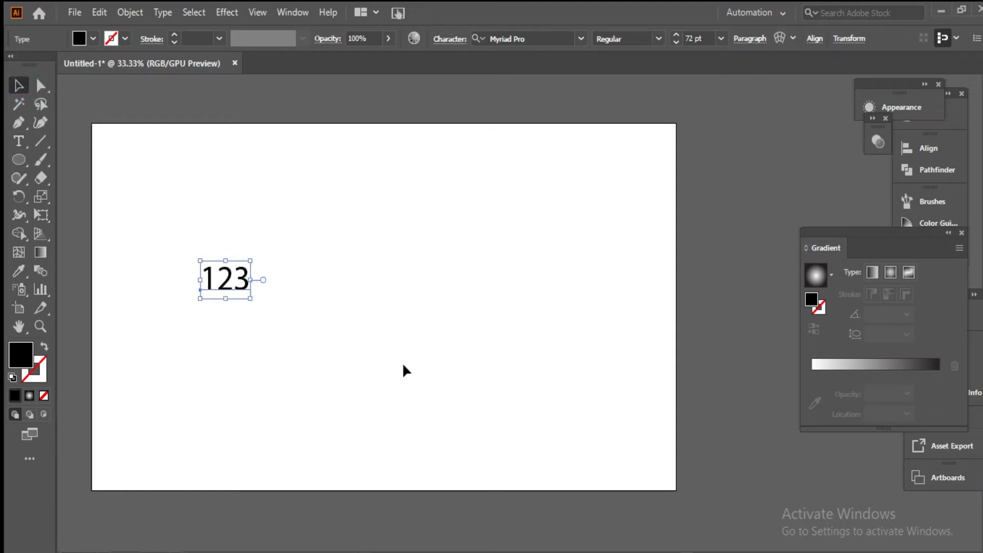
pyautogui.moveTo(252, 299); pyautogui.dragTo(456, 476)
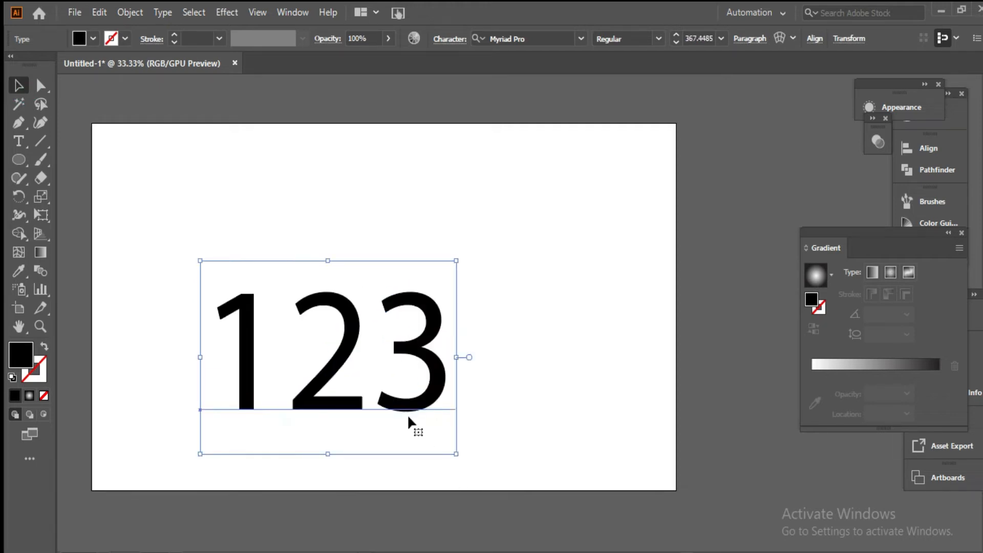
pyautogui.moveTo(346, 352); pyautogui.dragTo(339, 303)
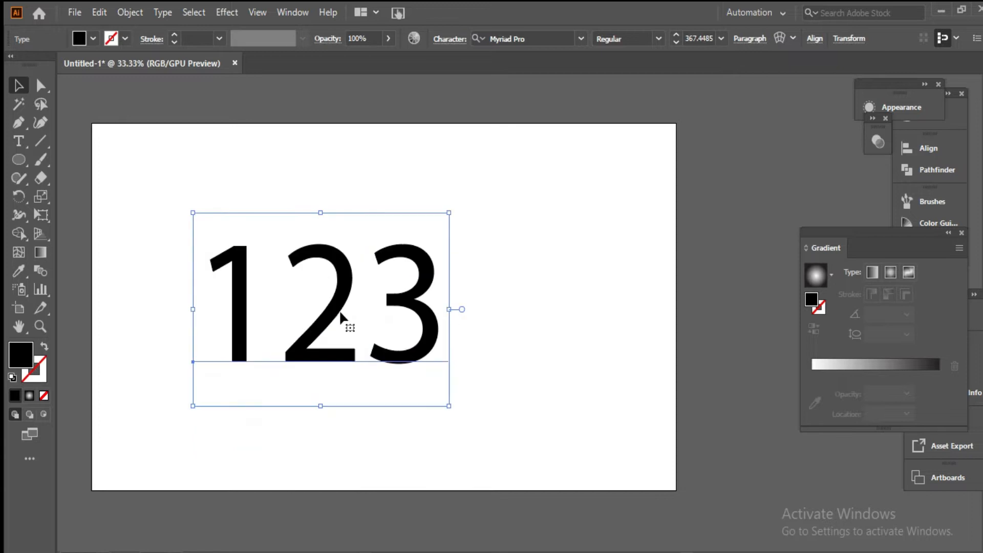
pyautogui.moveTo(448, 406); pyautogui.dragTo(502, 478)
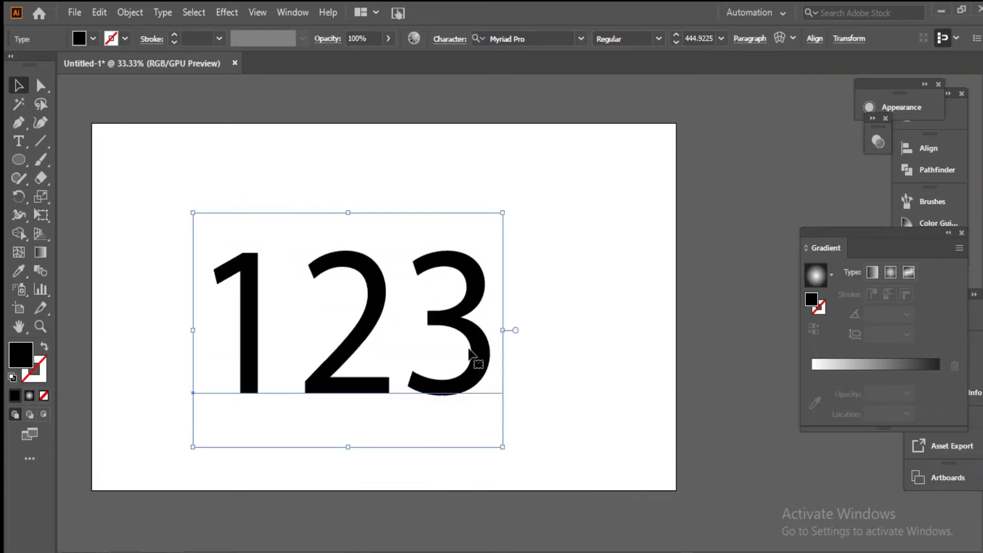
pyautogui.moveTo(481, 368); pyautogui.dragTo(480, 355)
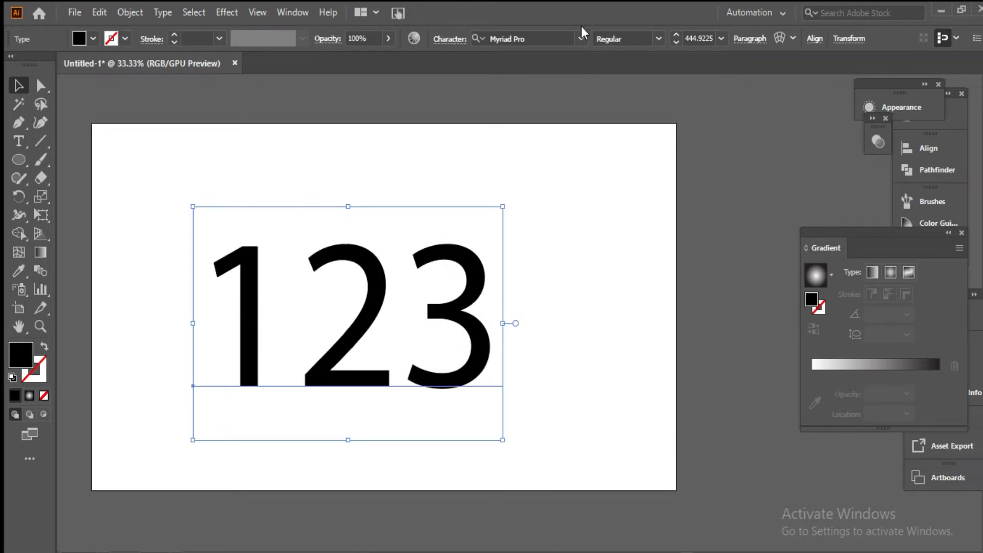
# - Change the font of the 123 text to Arial Narrow Italic
pyautogui.click(582, 39)
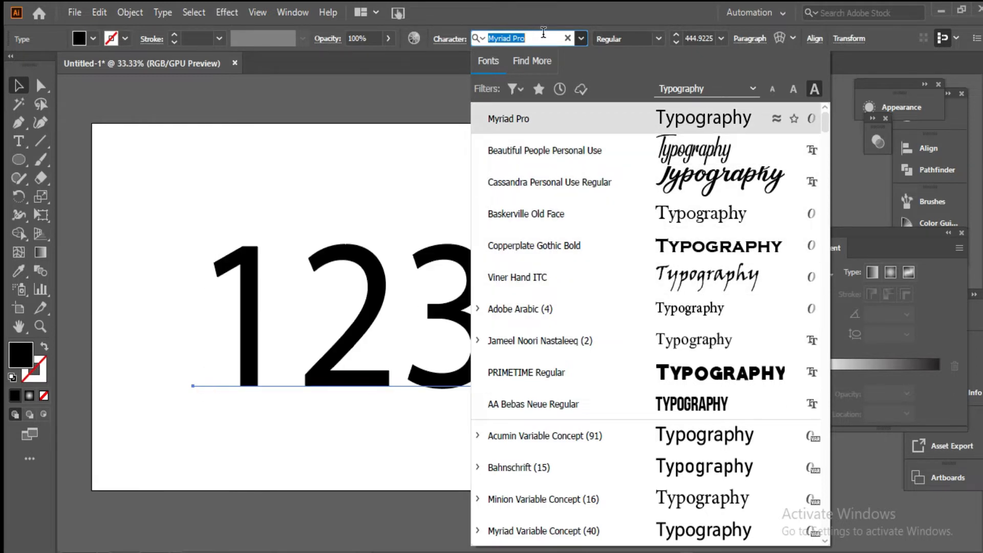
pyautogui.write('ar')
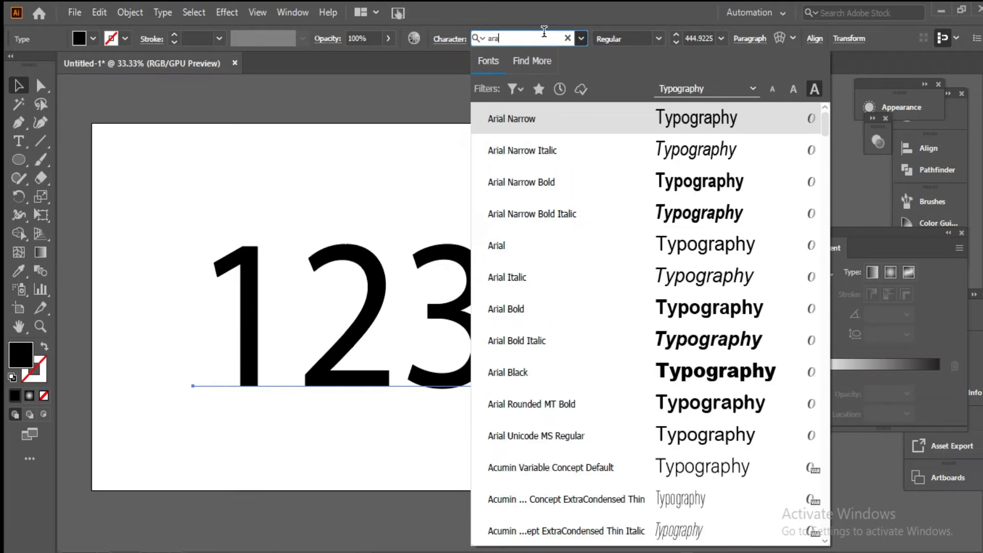
pyautogui.write('a')
pyautogui.press('BackSpace')
pyautogui.write('u')
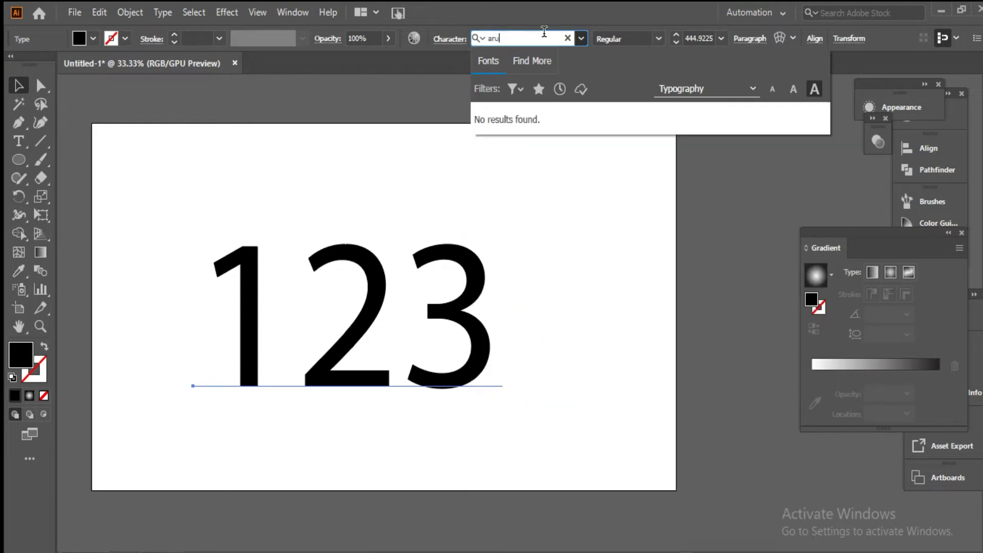
pyautogui.press('BackSpace')
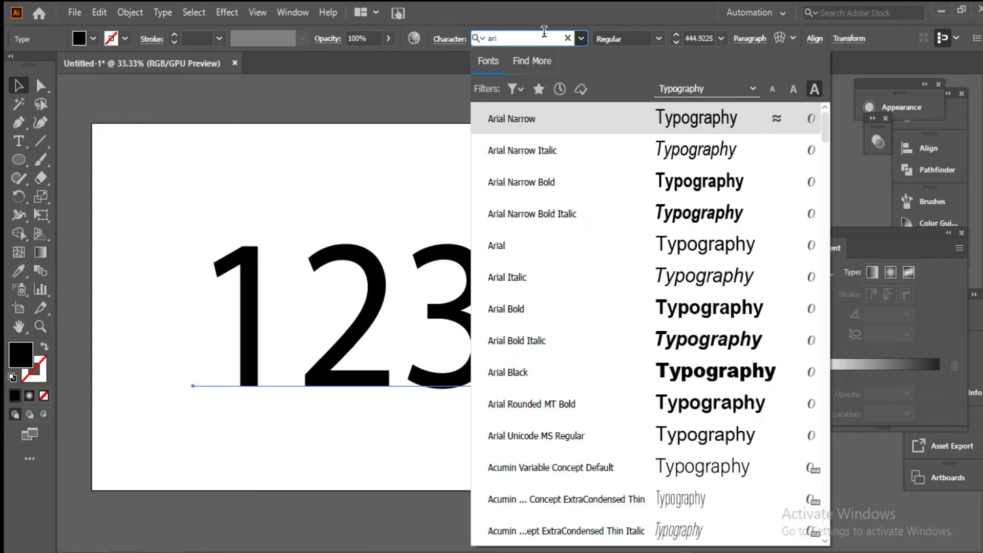
pyautogui.click(665, 138)
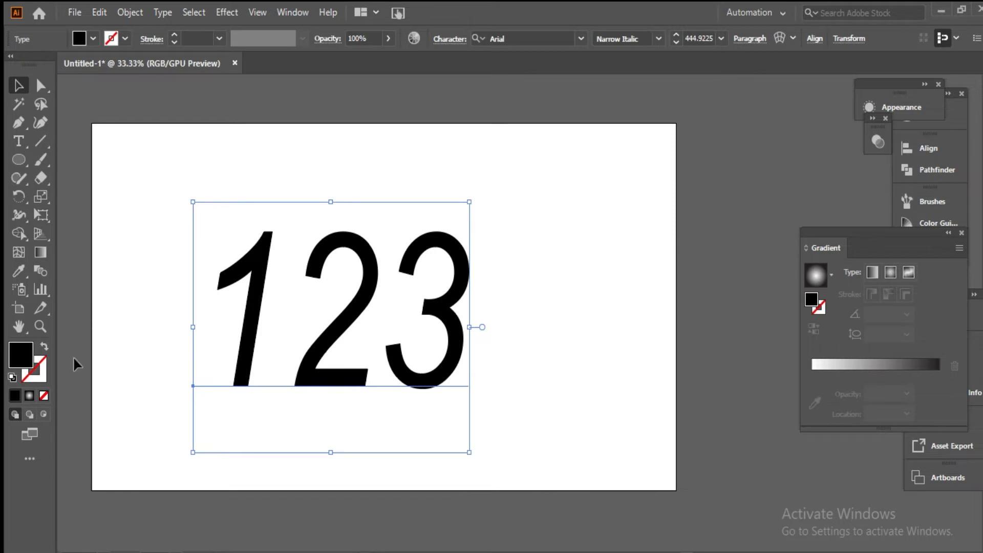
# - Swap the text's fill and stroke so it has only a black stroke, and convert it to outlines
pyautogui.click(45, 347)
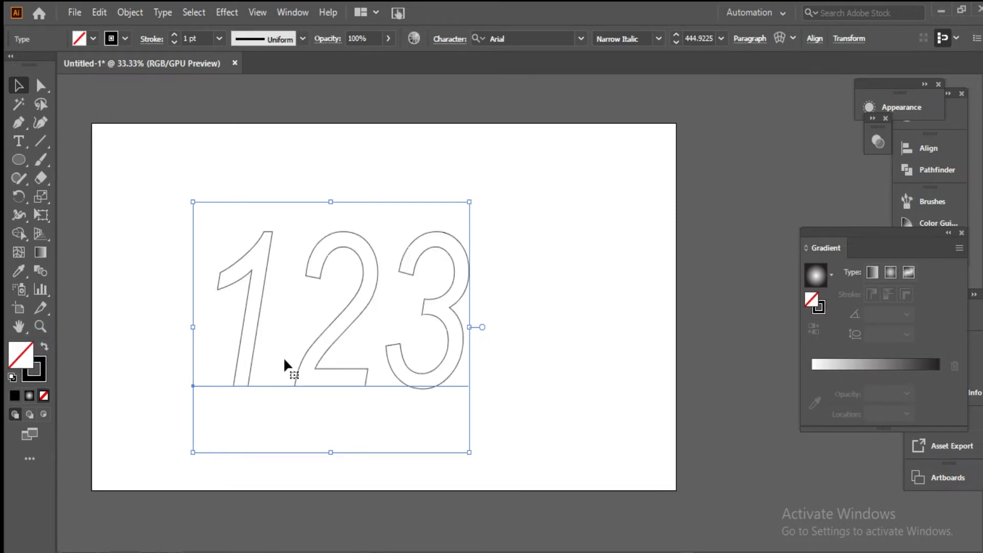
pyautogui.rightClick(298, 358)
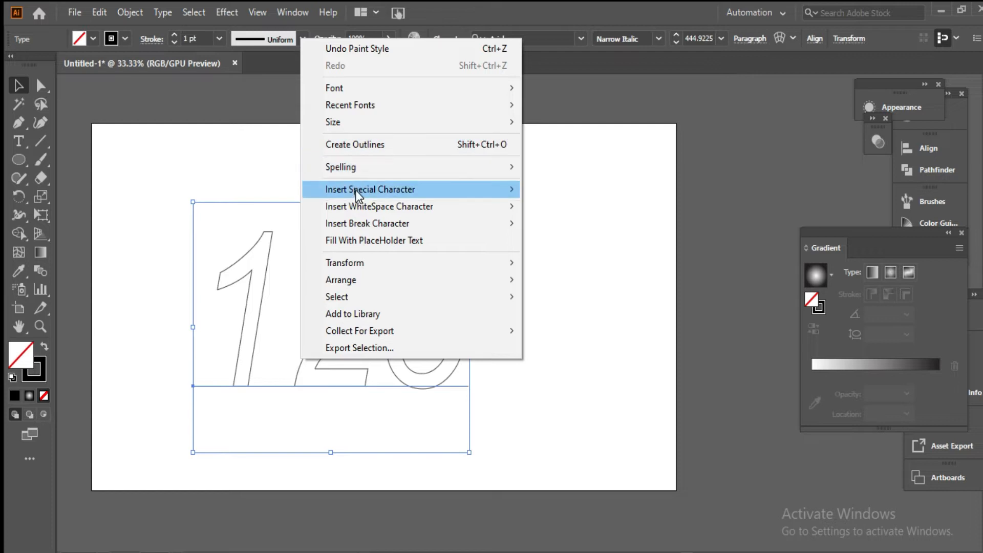
pyautogui.click(348, 145)
# - Ungroup the outlined digits and release their compound paths
pyautogui.rightClick(352, 296)
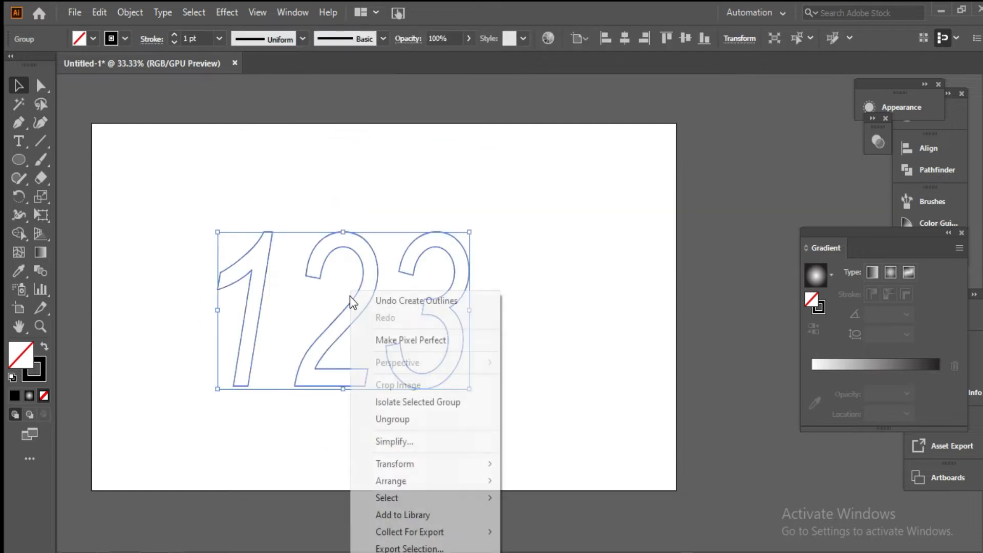
pyautogui.click(382, 414)
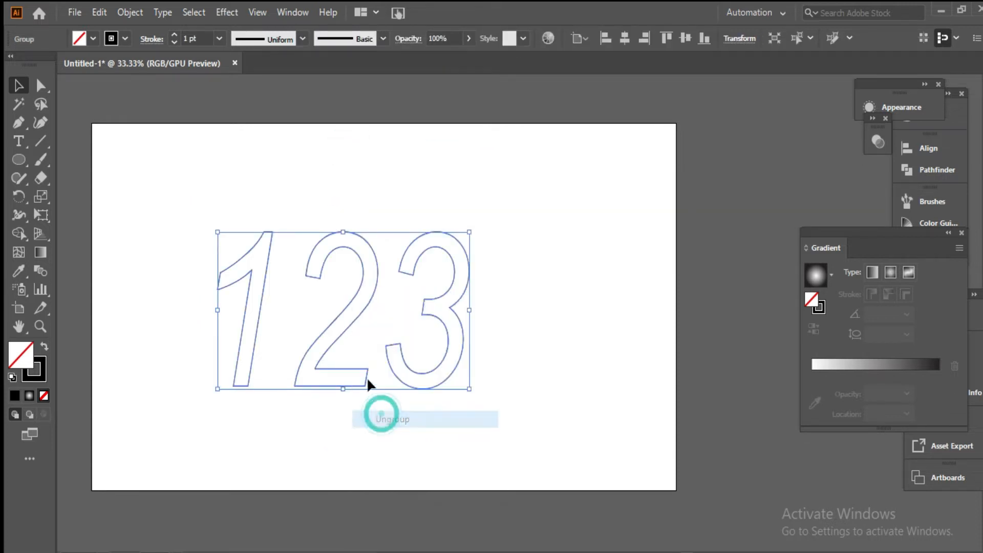
pyautogui.rightClick(351, 327)
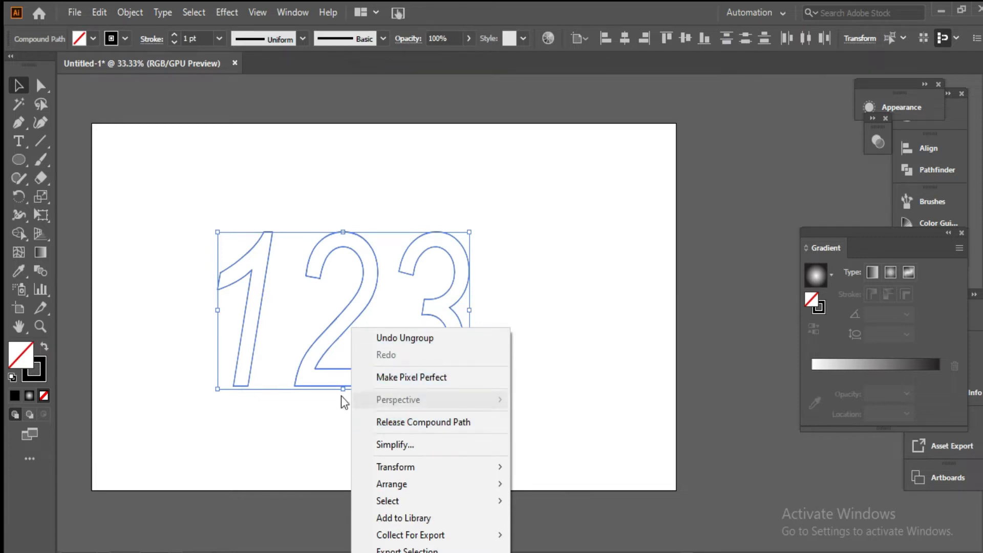
pyautogui.click(364, 420)
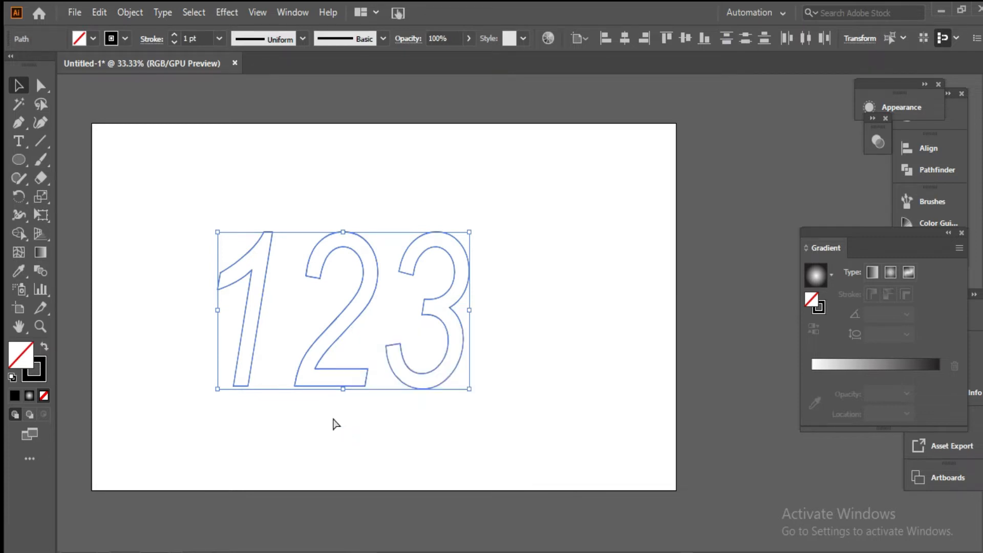
# - Delete the inner corner anchor of the digit 1 to remove its inner flag and stem edges
pyautogui.hotkey('ctrl', '=')
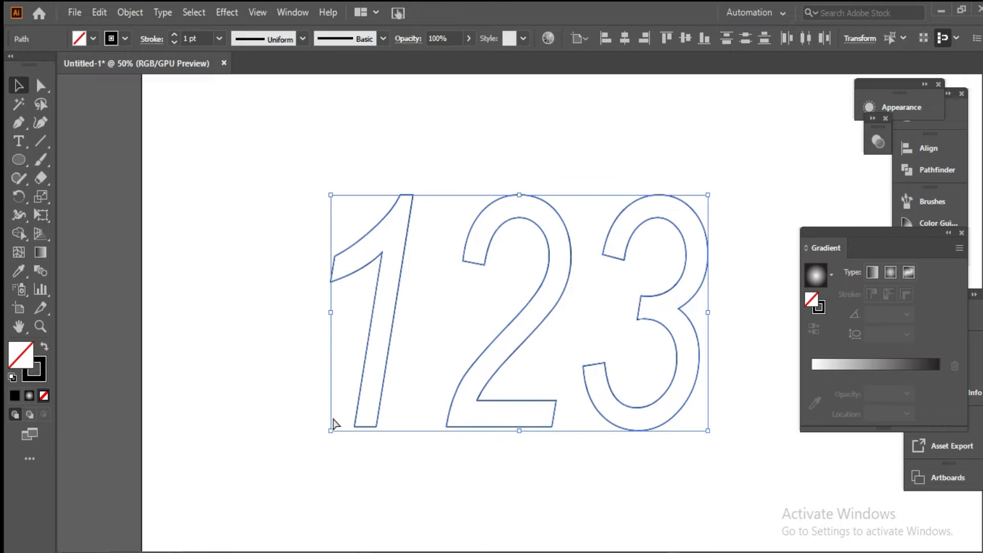
pyautogui.hotkey('ctrl', '=')
pyautogui.click(212, 413)
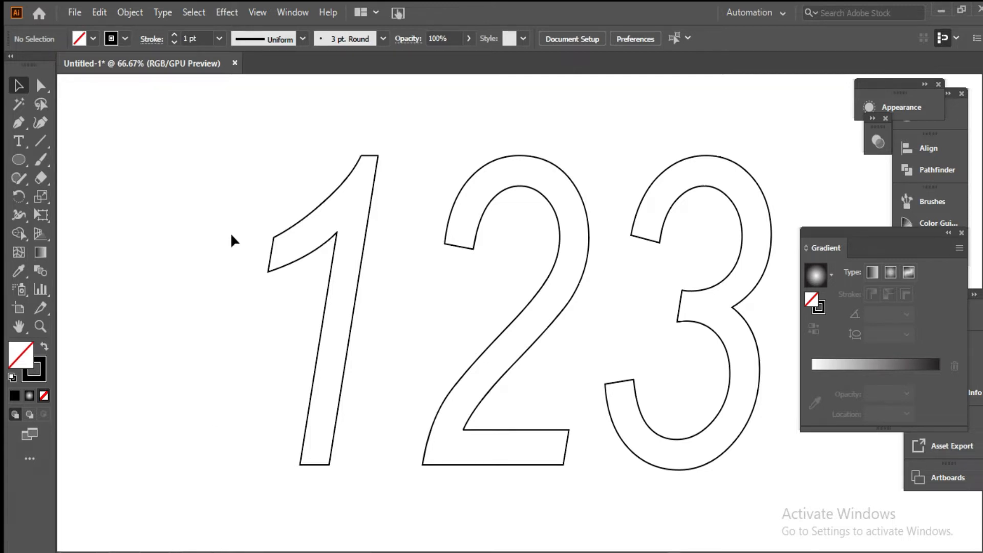
pyautogui.press('a')
pyautogui.click(269, 271)
pyautogui.click(254, 363)
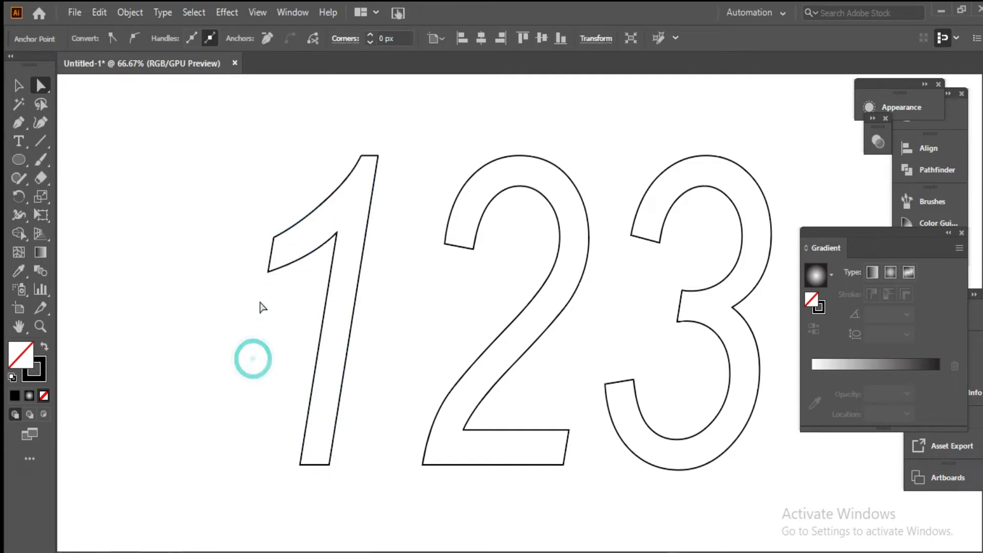
pyautogui.moveTo(309, 229); pyautogui.dragTo(342, 278)
pyautogui.press('Delete')
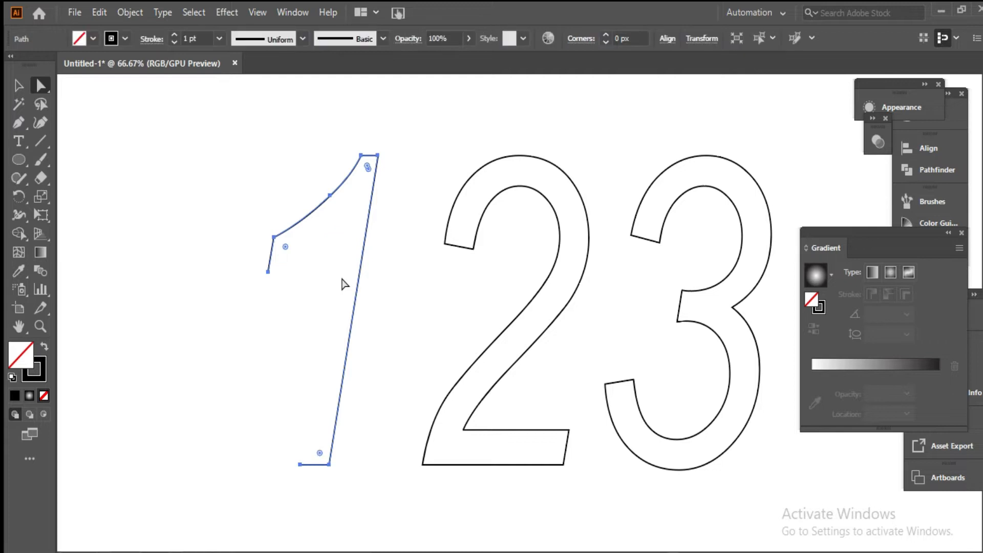
# - Delete the leftover anchors at the digit 1's flag tip and the left end of its base
pyautogui.click(254, 325)
pyautogui.moveTo(255, 248); pyautogui.dragTo(286, 284)
pyautogui.press('Delete')
pyautogui.moveTo(281, 446); pyautogui.dragTo(321, 487)
pyautogui.press('Delete')
# - Delete the inner upper curve of the digit 2 together with its stray anchor
pyautogui.click(386, 341)
pyautogui.moveTo(482, 190); pyautogui.dragTo(562, 285)
pyautogui.press('Delete')
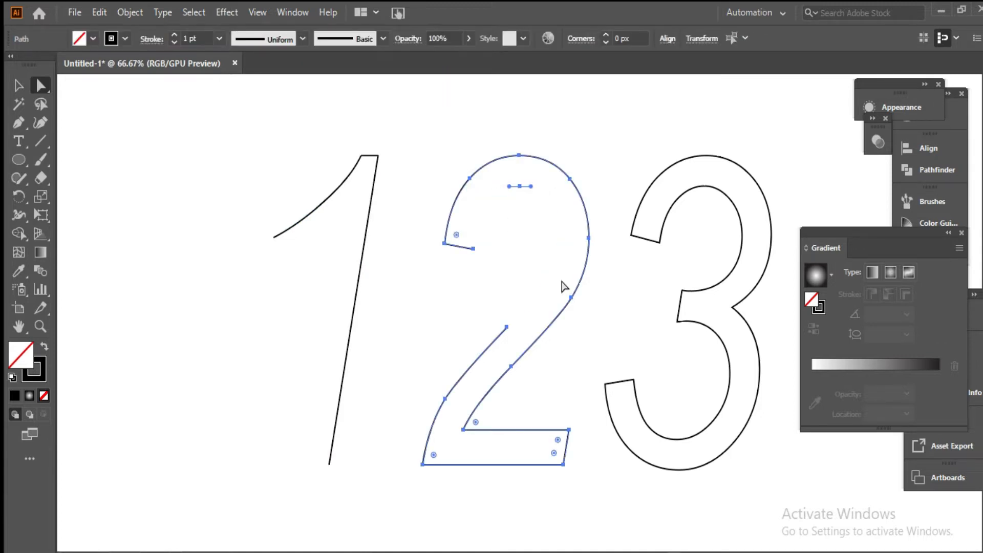
pyautogui.moveTo(505, 171); pyautogui.dragTo(533, 208)
pyautogui.press('Delete')
# - Delete the digit 2's lower-left diagonal edge, its bottom edge and the stray anchors left along them
pyautogui.moveTo(492, 314); pyautogui.dragTo(500, 365)
pyautogui.press('Delete')
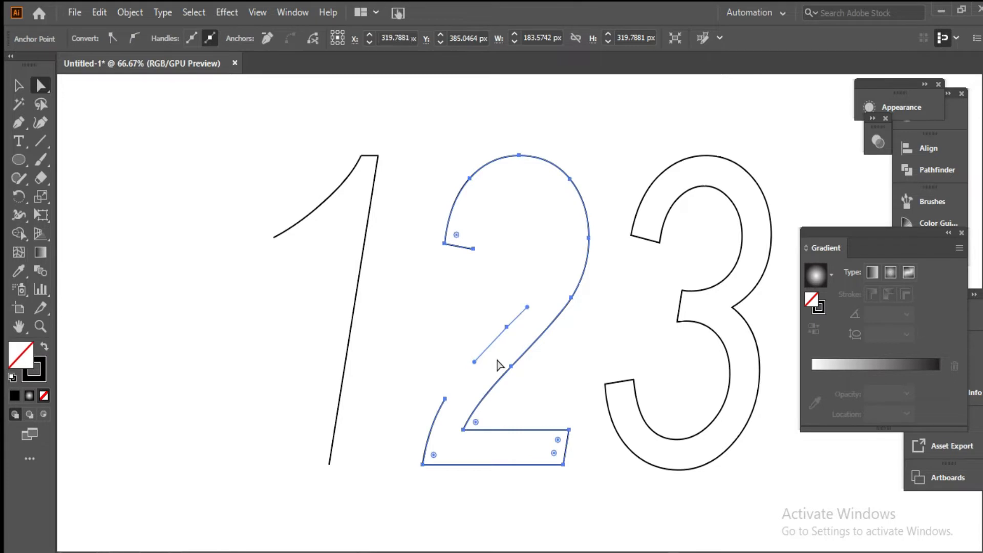
pyautogui.click(477, 314)
pyautogui.moveTo(484, 309); pyautogui.dragTo(518, 352)
pyautogui.press('Delete')
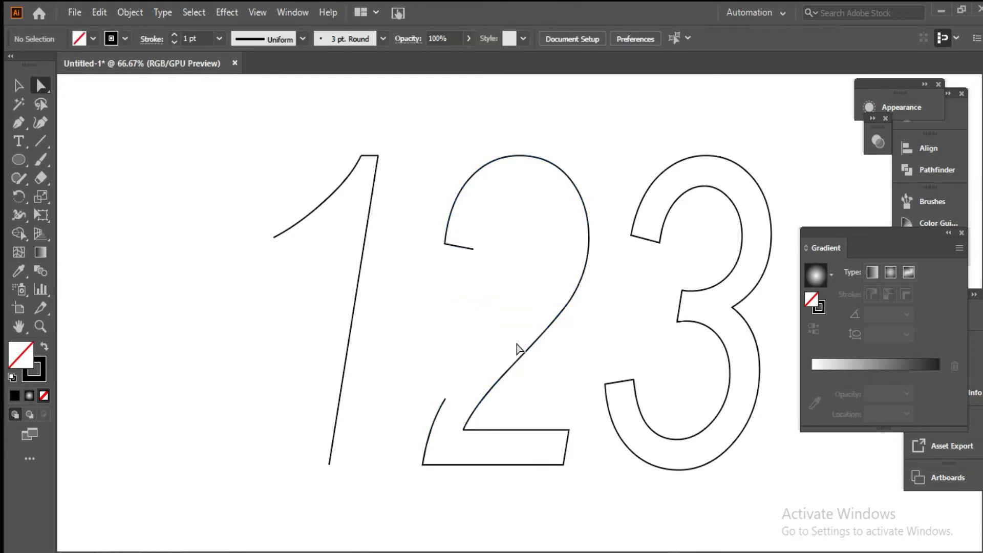
pyautogui.moveTo(420, 399); pyautogui.dragTo(451, 474)
pyautogui.press('Delete')
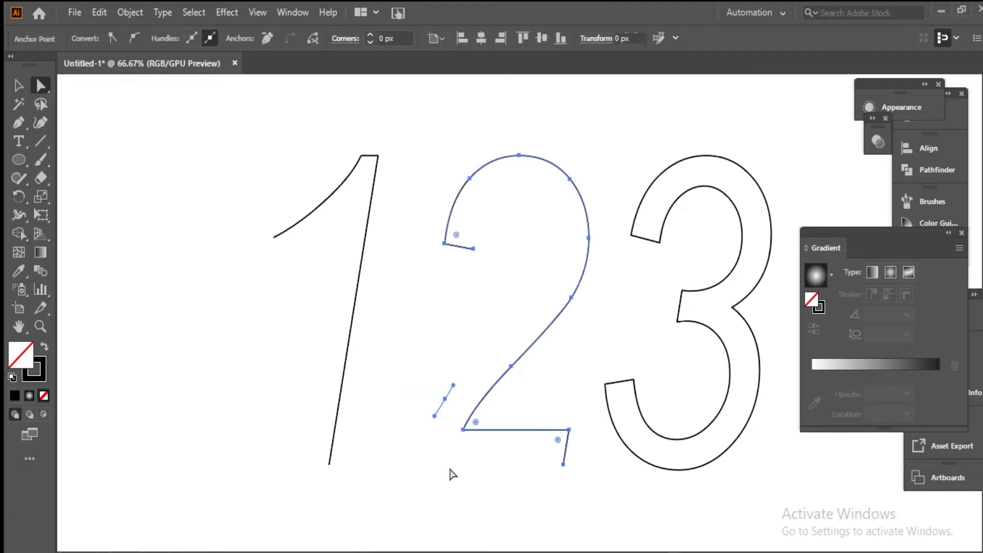
pyautogui.moveTo(424, 384); pyautogui.dragTo(448, 424)
pyautogui.press('Delete')
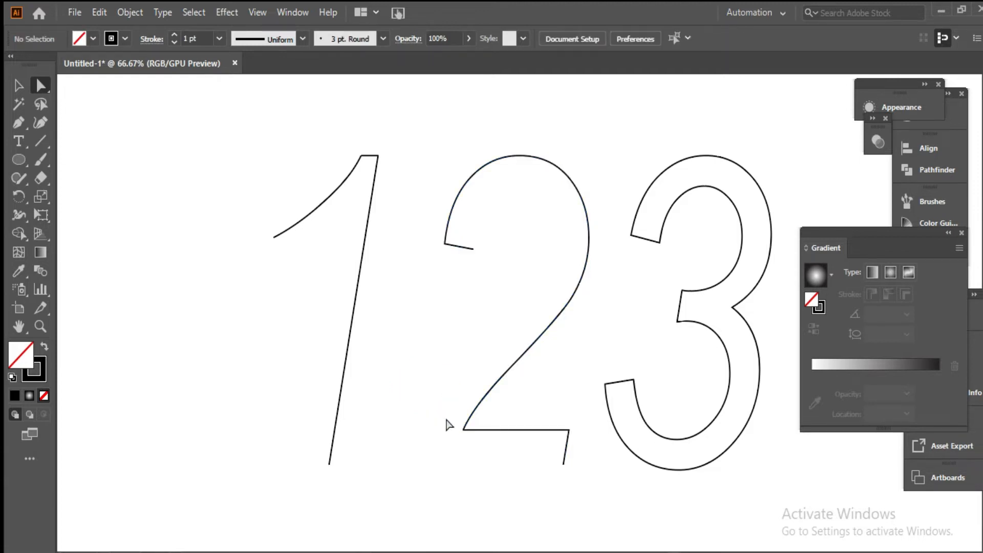
# - Delete the short stubs at the digit 2's base end and upper-left end to leave a single open line
pyautogui.click(562, 449)
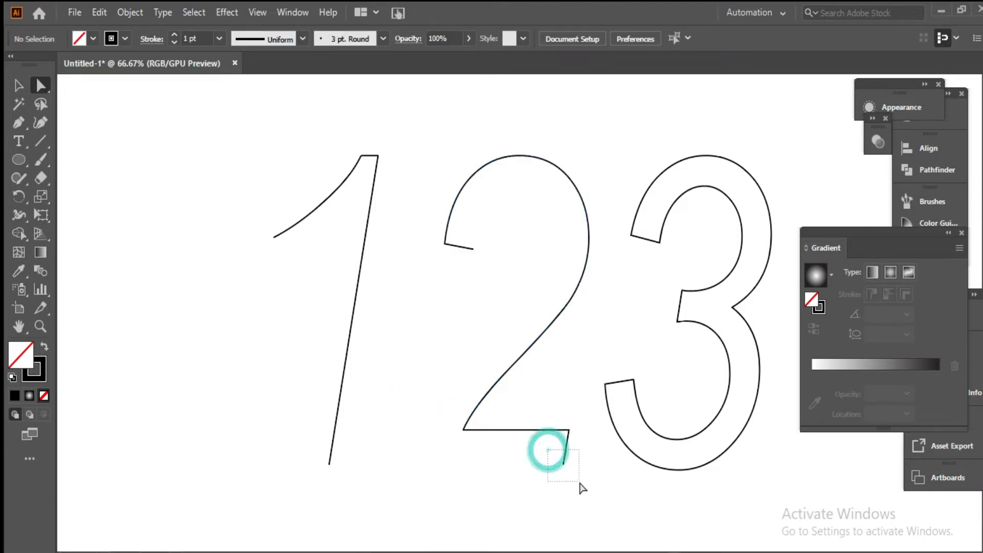
pyautogui.press('Delete')
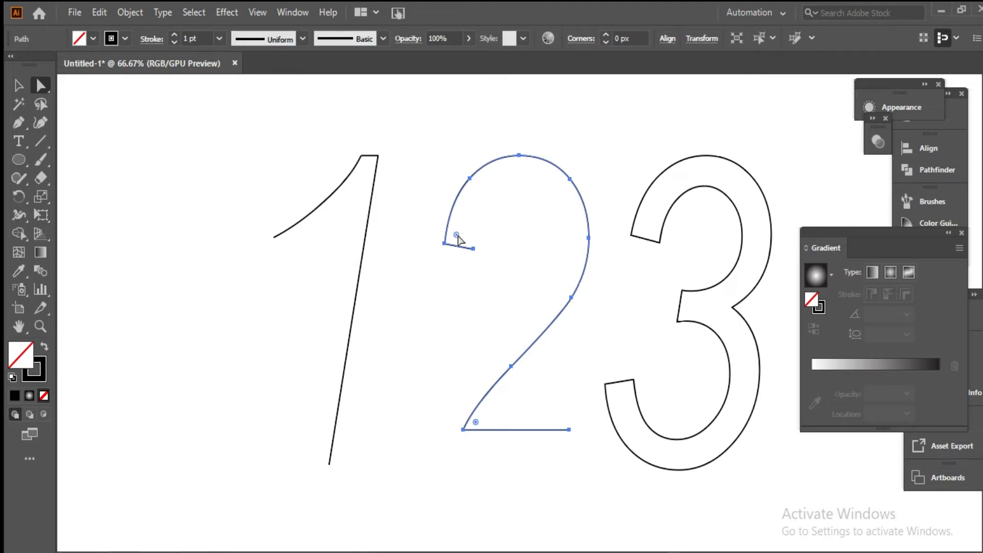
pyautogui.click(478, 227)
pyautogui.moveTo(477, 224); pyautogui.dragTo(466, 261)
pyautogui.press('Delete')
# - Delete the inner curve of the digit 3's upper bowl along with its stray segment
pyautogui.moveTo(669, 187); pyautogui.dragTo(746, 296)
pyautogui.press('Delete')
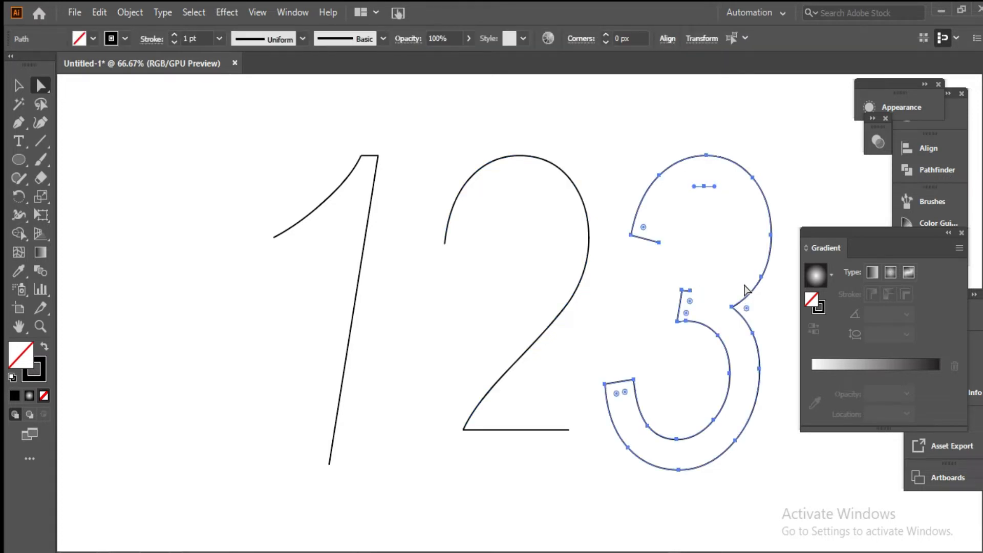
pyautogui.moveTo(685, 181); pyautogui.dragTo(719, 221)
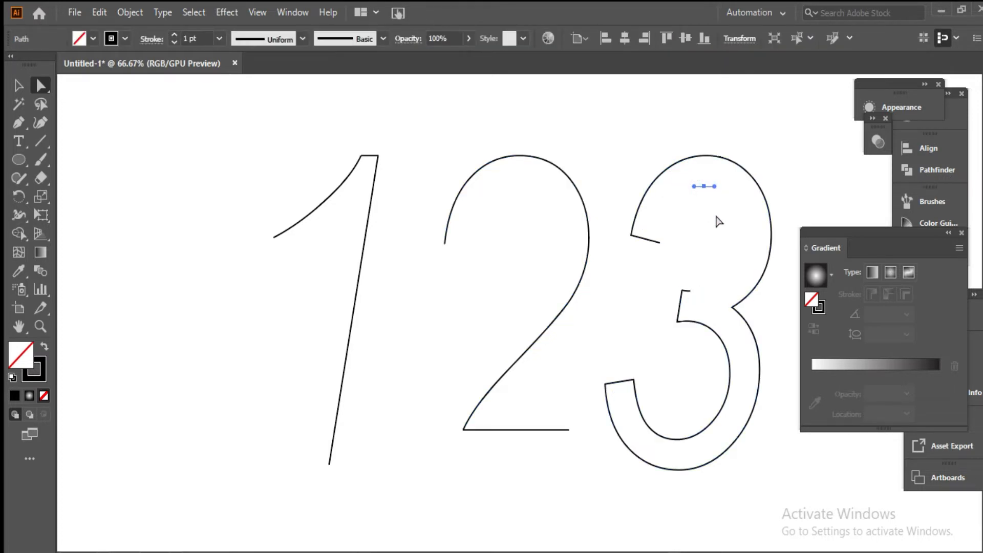
pyautogui.press('Delete')
pyautogui.click(645, 285)
# - Delete the inner curve of the digit 3's lower bowl and its remaining middle anchors
pyautogui.moveTo(712, 428)
pyautogui.mouseDown()
pyautogui.moveTo(722, 454)
pyautogui.moveTo(742, 439)
pyautogui.moveTo(727, 439)
pyautogui.mouseUp()
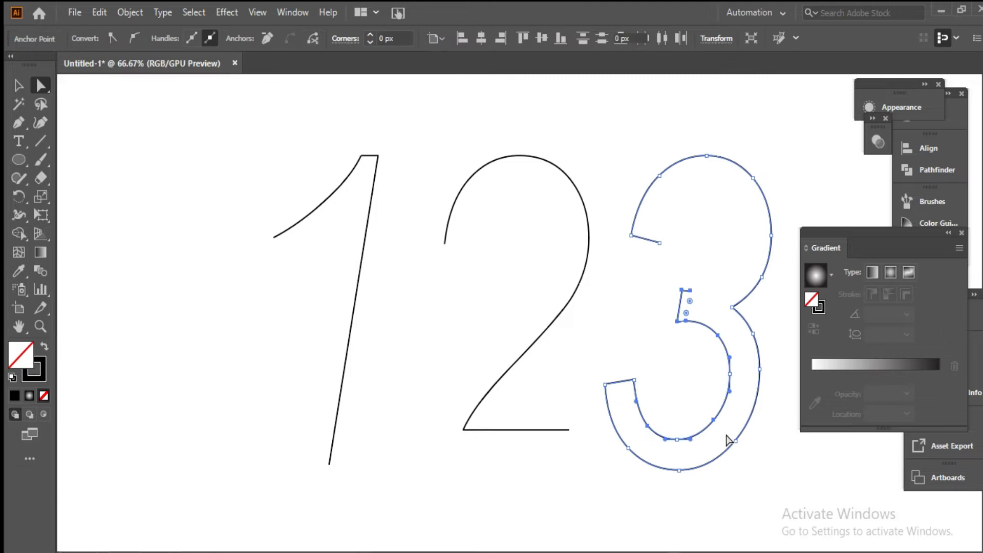
pyautogui.press('Delete')
pyautogui.click(692, 367)
pyautogui.moveTo(697, 336); pyautogui.dragTo(738, 408)
pyautogui.click(739, 408)
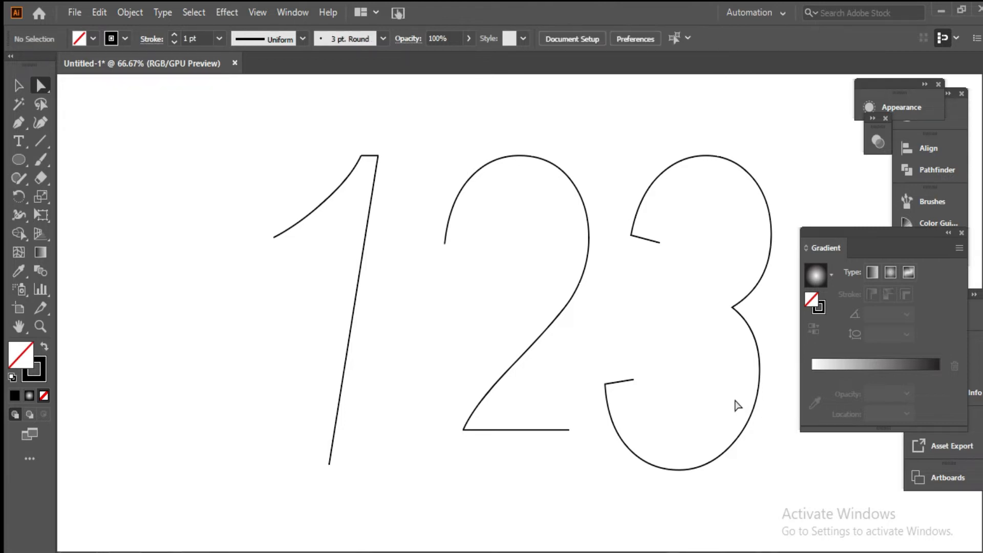
pyautogui.moveTo(644, 408); pyautogui.dragTo(712, 457)
pyautogui.press('Delete')
# - Delete the short end stubs at the digit 3's lower-left and upper-left ends, leaving a single open path
pyautogui.moveTo(602, 342); pyautogui.dragTo(646, 405)
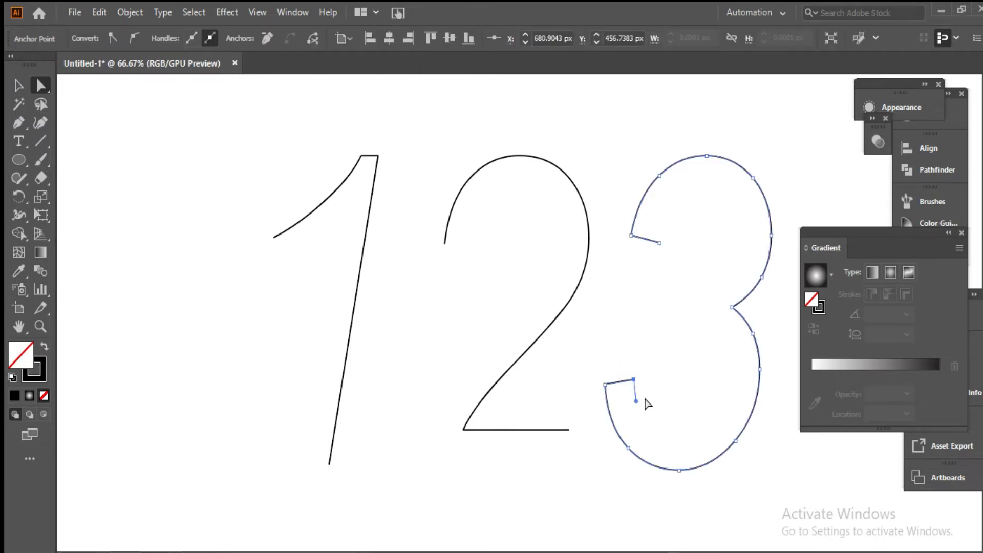
pyautogui.click(655, 228)
pyautogui.moveTo(658, 230); pyautogui.dragTo(673, 256)
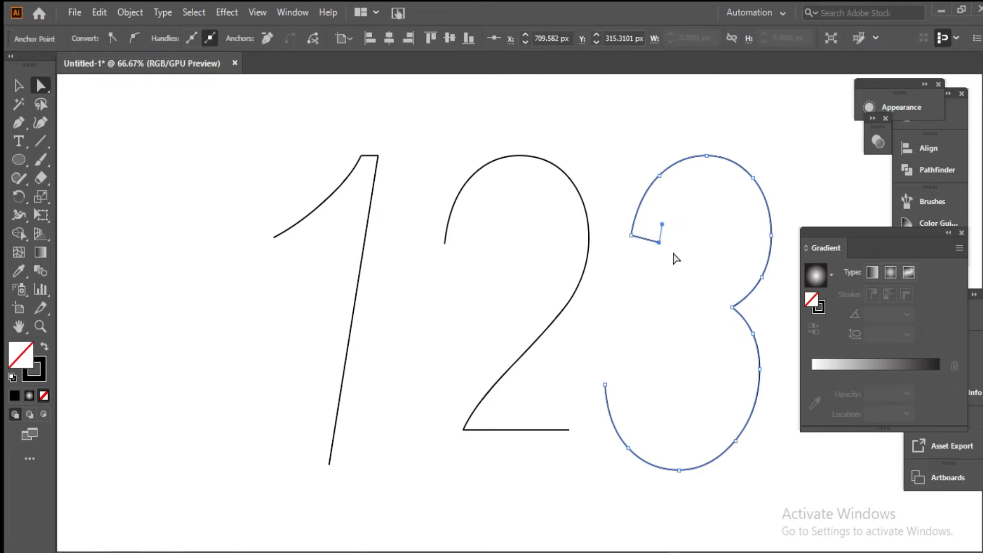
pyautogui.press('Delete')
pyautogui.press('v')
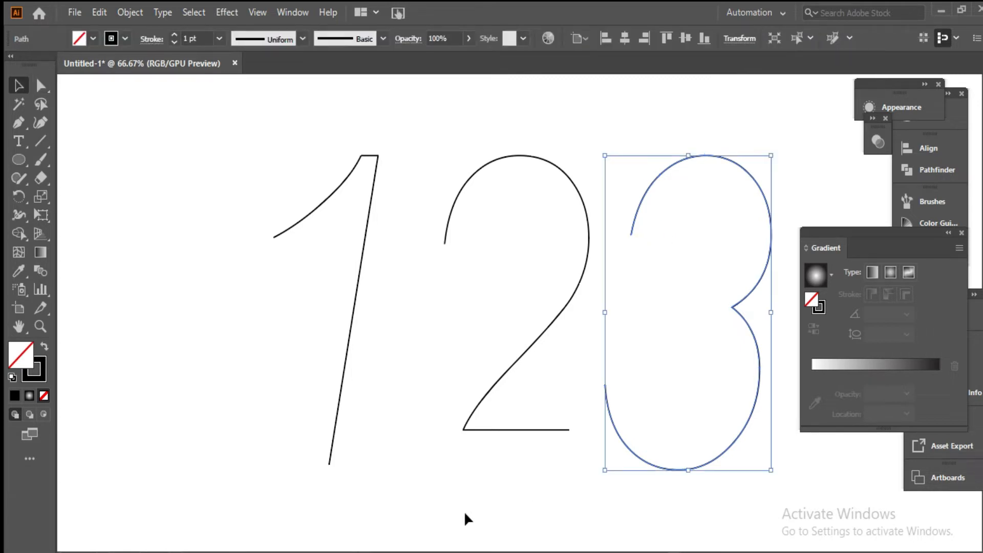
# - Move the three digit paths together slightly down the artboard
pyautogui.click(465, 516)
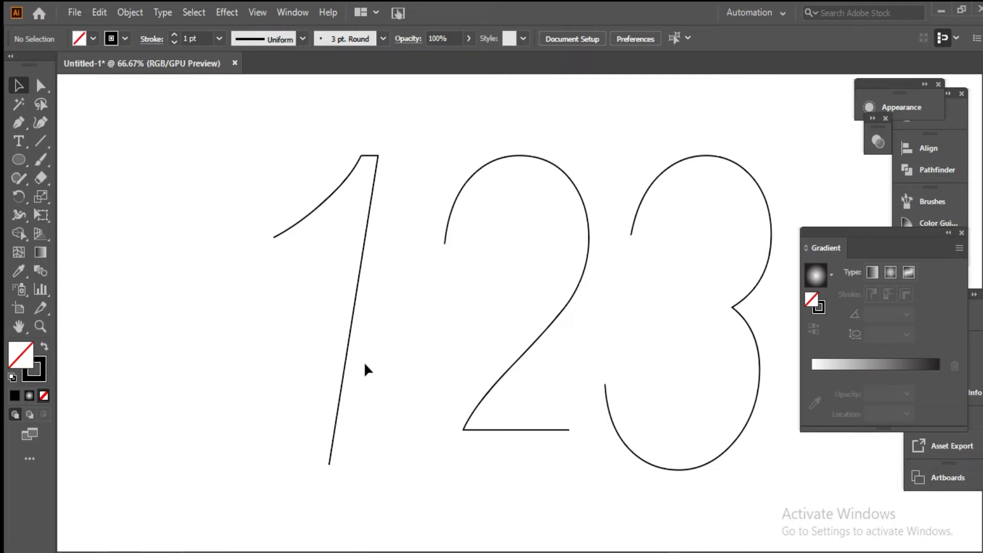
pyautogui.hotkey('ctrl', '-')
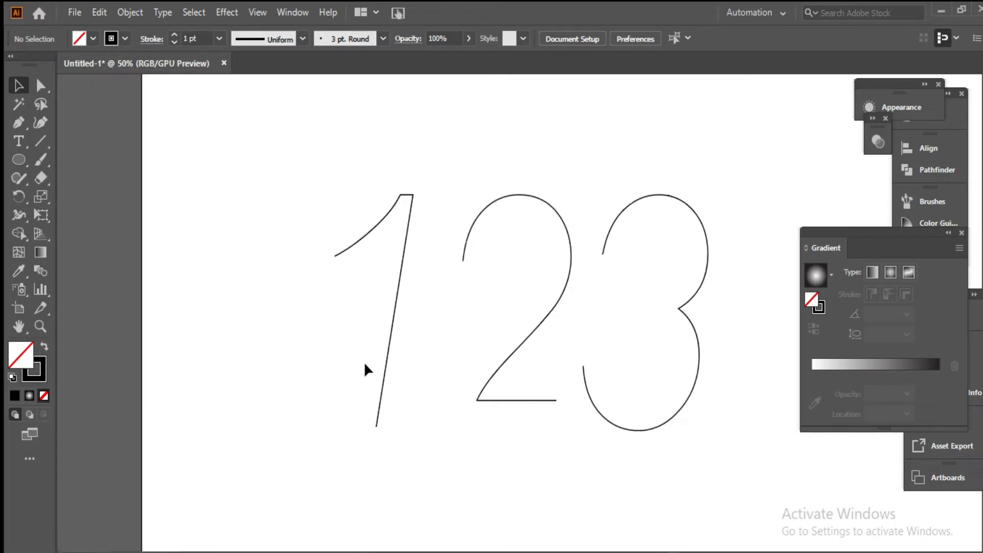
pyautogui.moveTo(294, 175); pyautogui.dragTo(665, 494)
pyautogui.moveTo(596, 406); pyautogui.dragTo(585, 456)
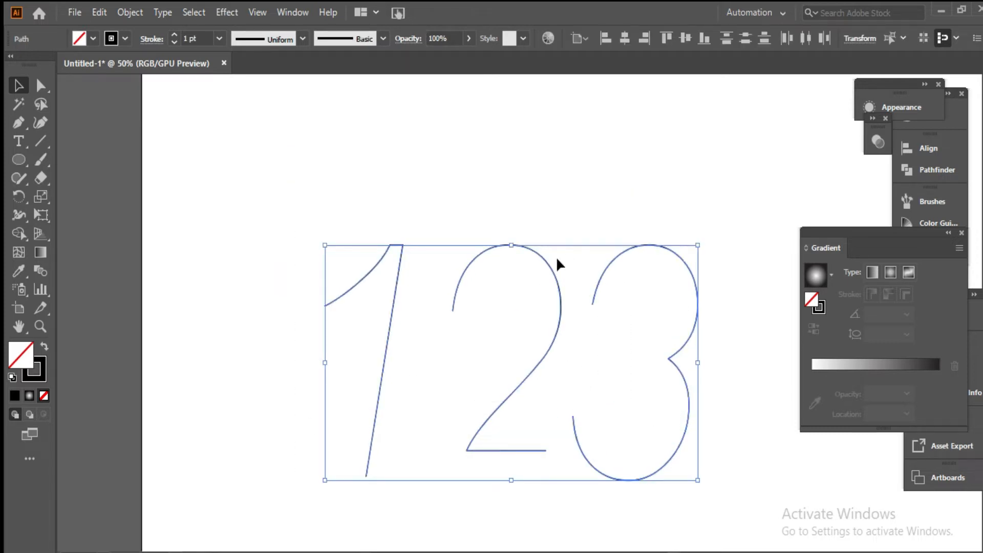
pyautogui.click(554, 202)
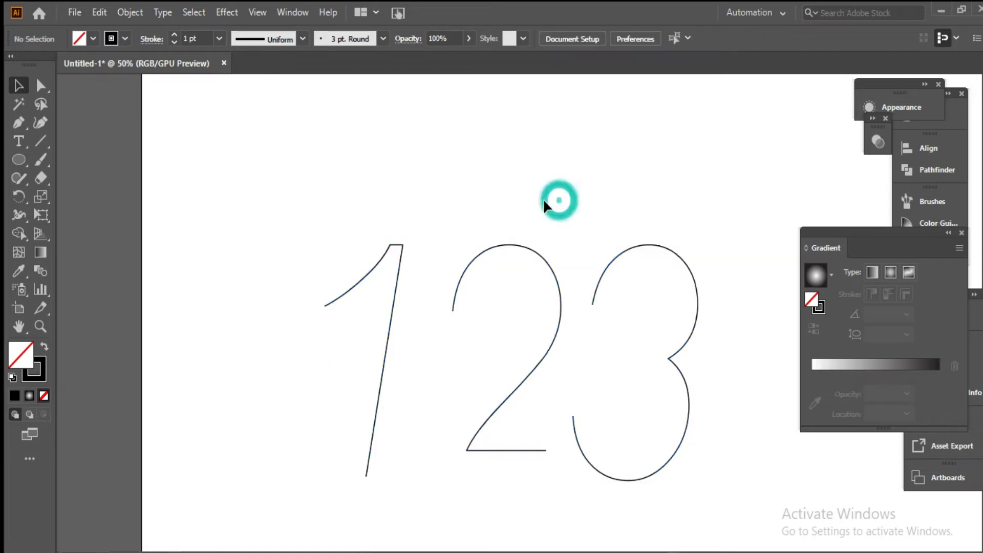
# - Shorten the digits 1 and 3 from their lower ends so they sit close to the digit 2's baseline
pyautogui.click(381, 376)
pyautogui.moveTo(364, 476); pyautogui.dragTo(364, 458)
pyautogui.click(382, 532)
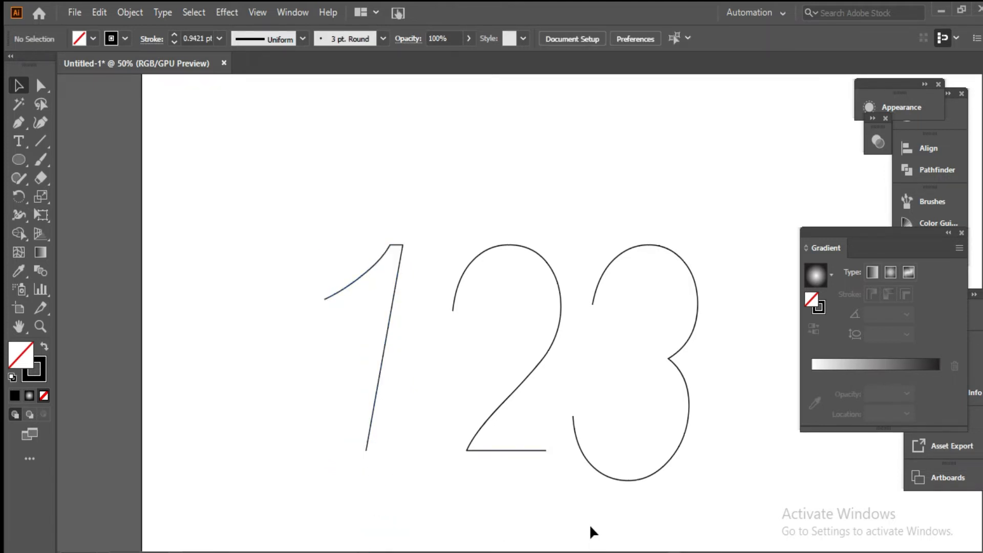
pyautogui.click(622, 480)
pyautogui.moveTo(636, 481)
pyautogui.mouseDown()
pyautogui.moveTo(632, 408)
pyautogui.moveTo(635, 467)
pyautogui.mouseUp()
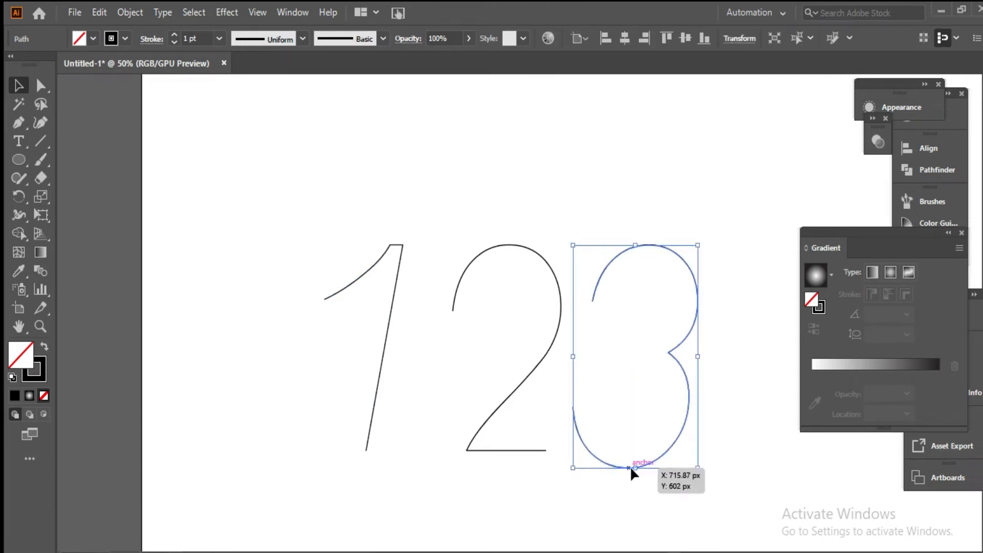
pyautogui.click(640, 505)
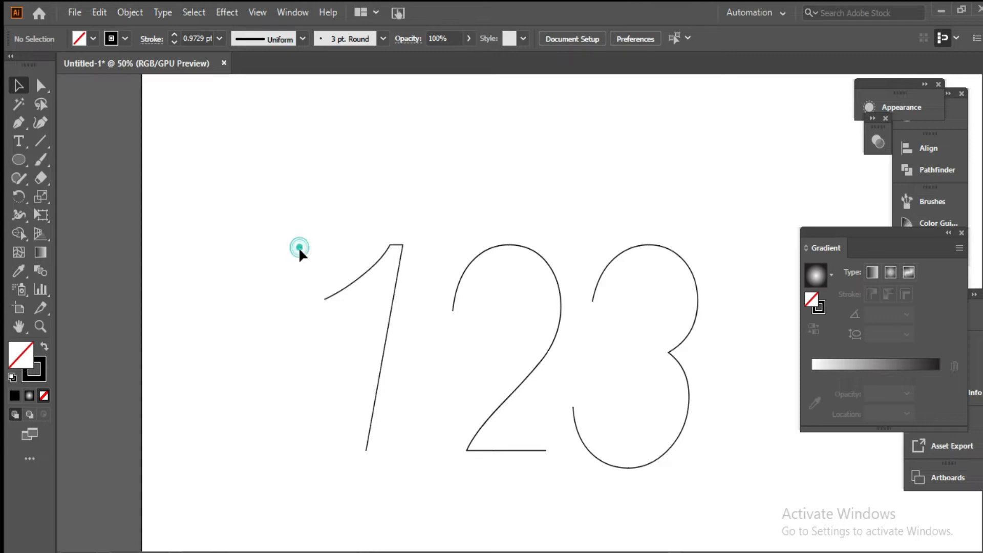
# - Draw a narrow upright ellipse about 53 by 94 px above and left of the digits, with black fill and no stroke
pyautogui.click(18, 160)
pyautogui.moveTo(205, 124); pyautogui.dragTo(243, 192)
pyautogui.hotkey('shift', 'x')
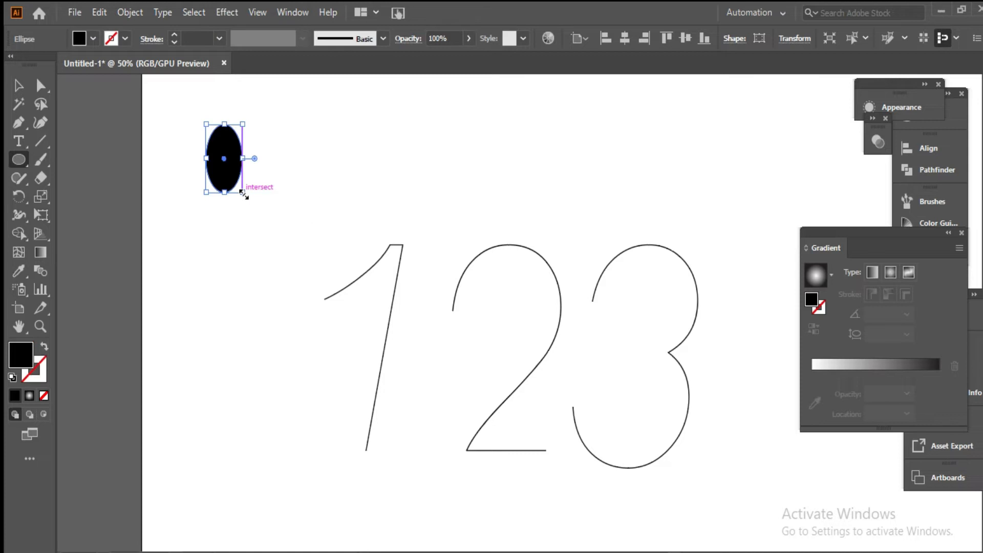
pyautogui.press('v')
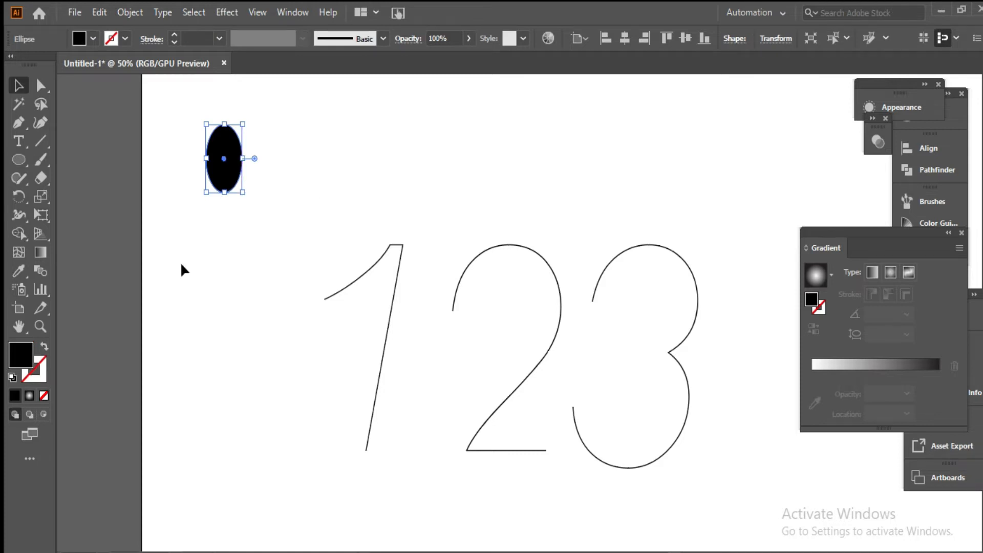
# - Fill the ellipse with the radial gradient and set its center stop to pink, R=237 G=30 B=121
pyautogui.click(31, 396)
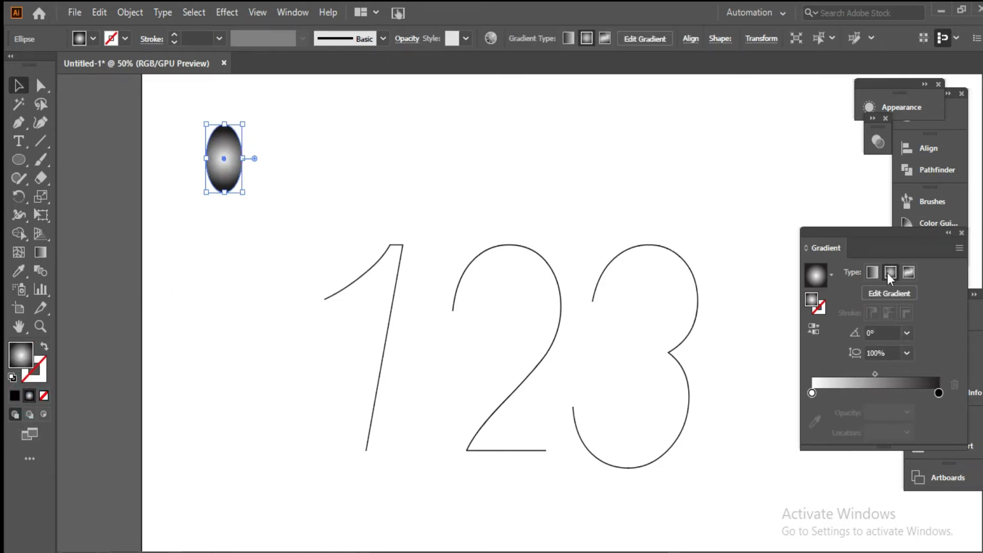
pyautogui.click(811, 392)
pyautogui.doubleClick(811, 392)
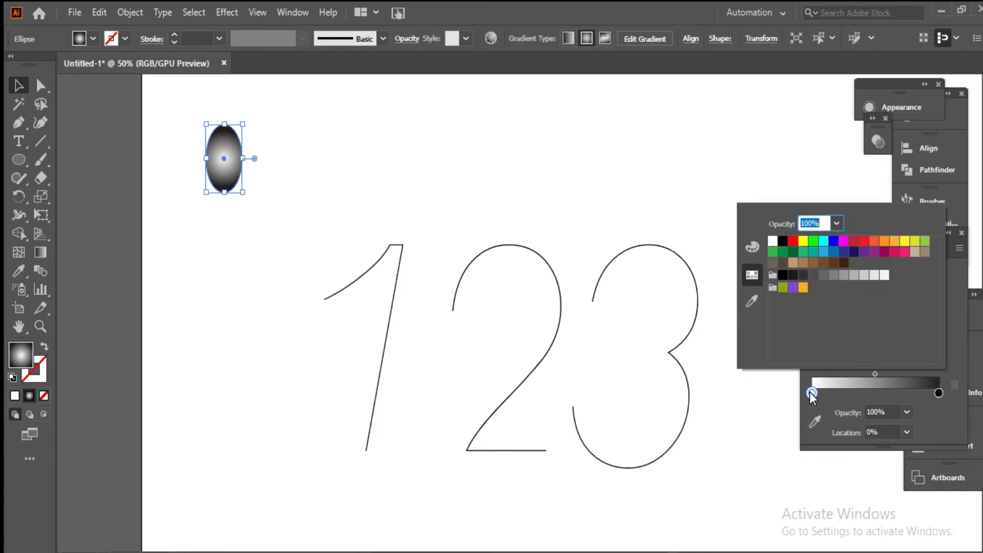
pyautogui.click(903, 252)
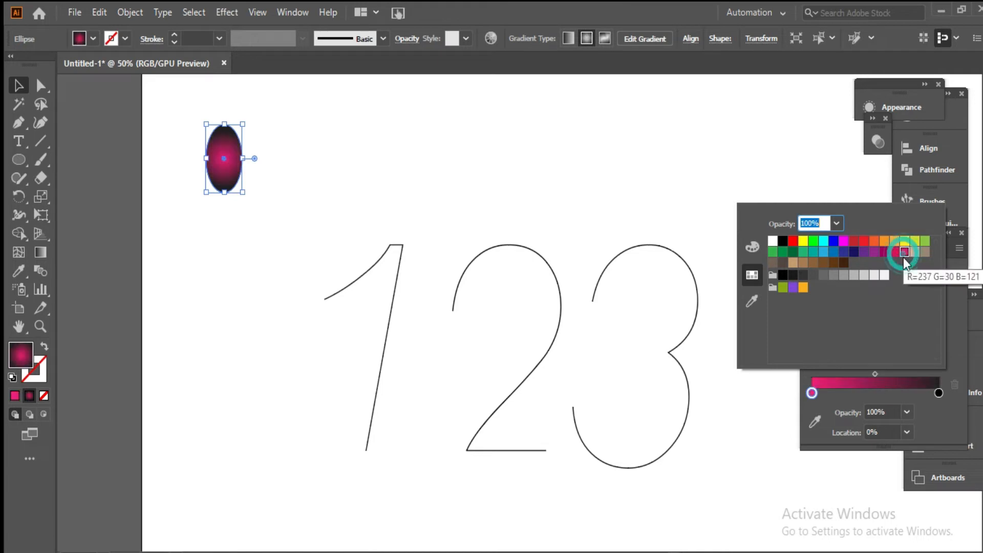
# - Set the outer stop of the ellipse's gradient to blue
pyautogui.click(939, 396)
pyautogui.doubleClick(939, 395)
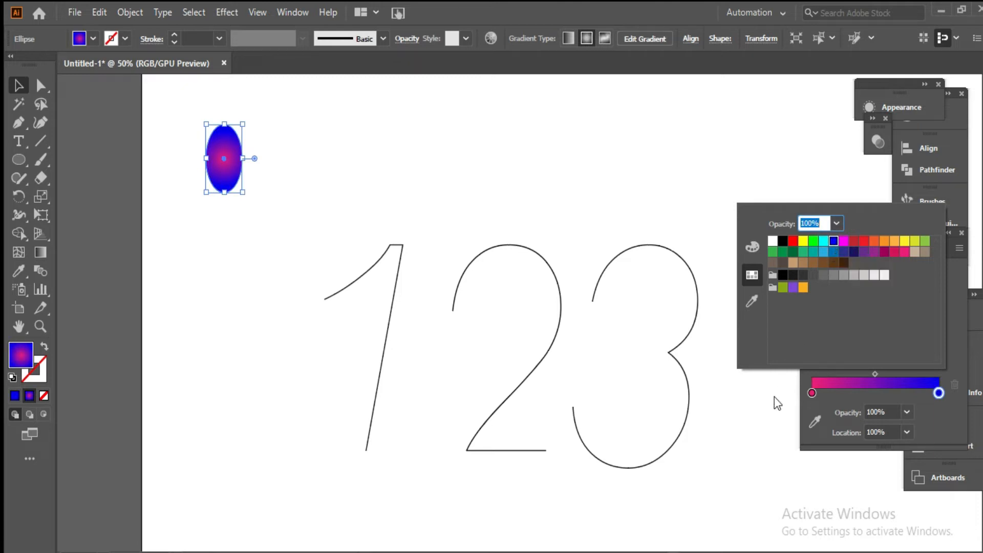
pyautogui.click(758, 425)
pyautogui.click(752, 415)
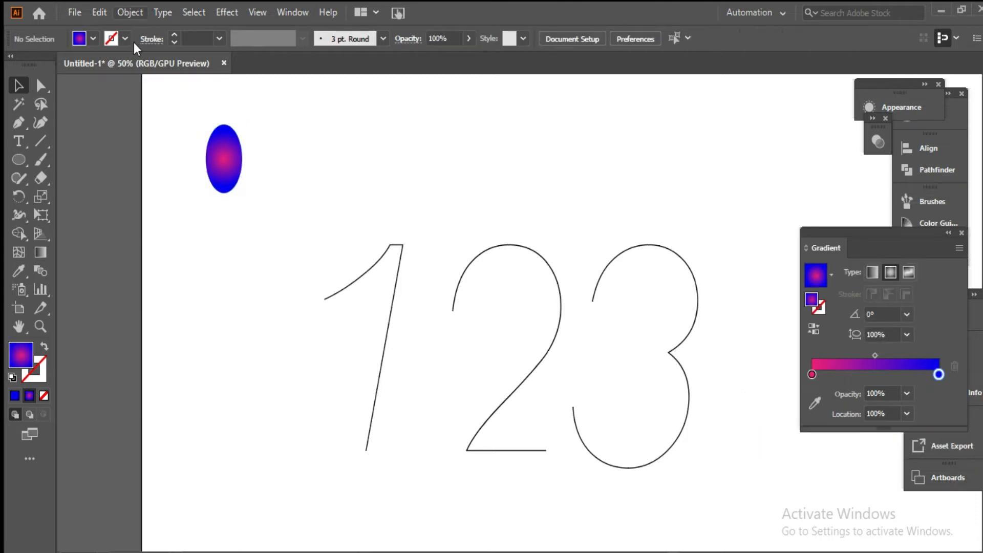
# - Try an aspect ratio of 50% and then 200% for the ellipse's radial gradient
pyautogui.click(225, 167)
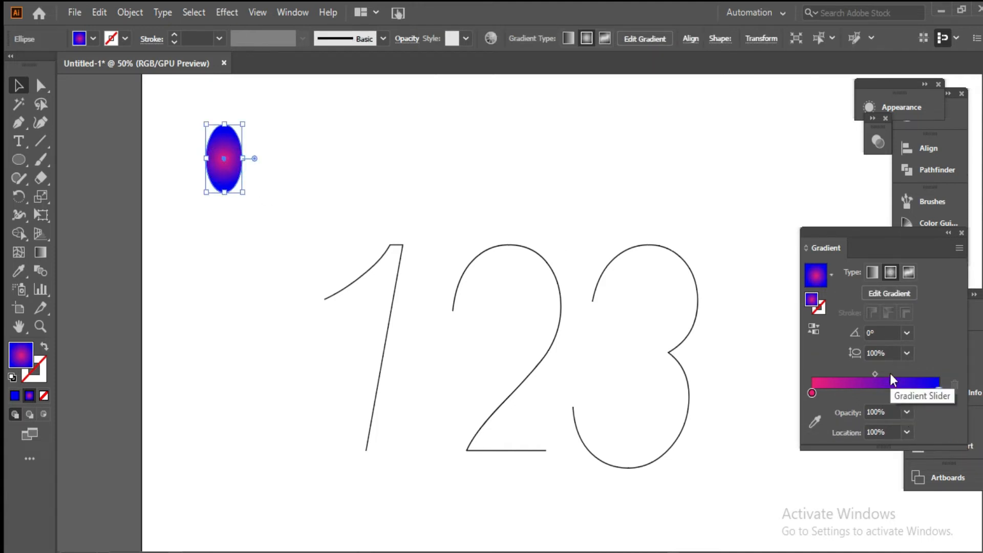
pyautogui.click(905, 353)
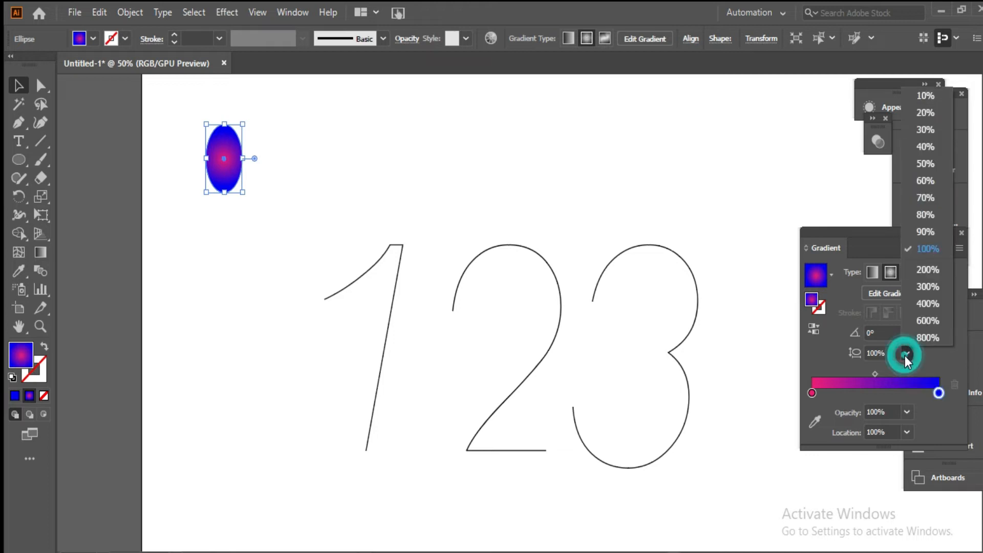
pyautogui.click(918, 161)
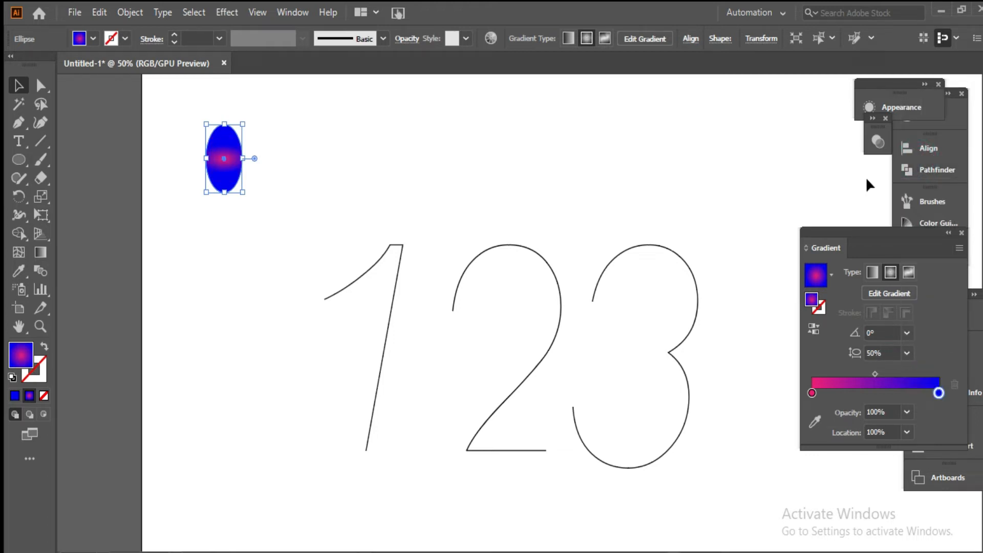
pyautogui.click(906, 352)
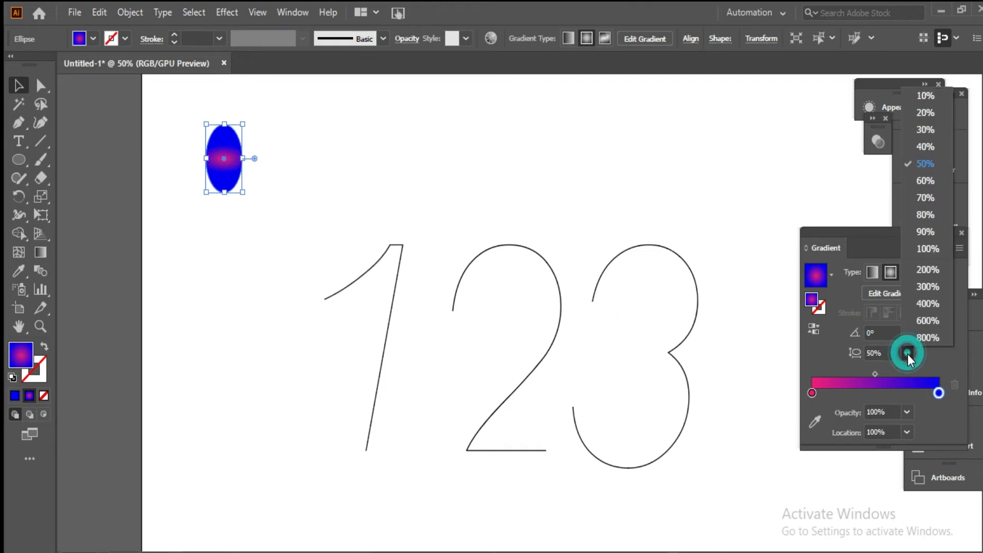
pyautogui.click(919, 267)
pyautogui.click(622, 201)
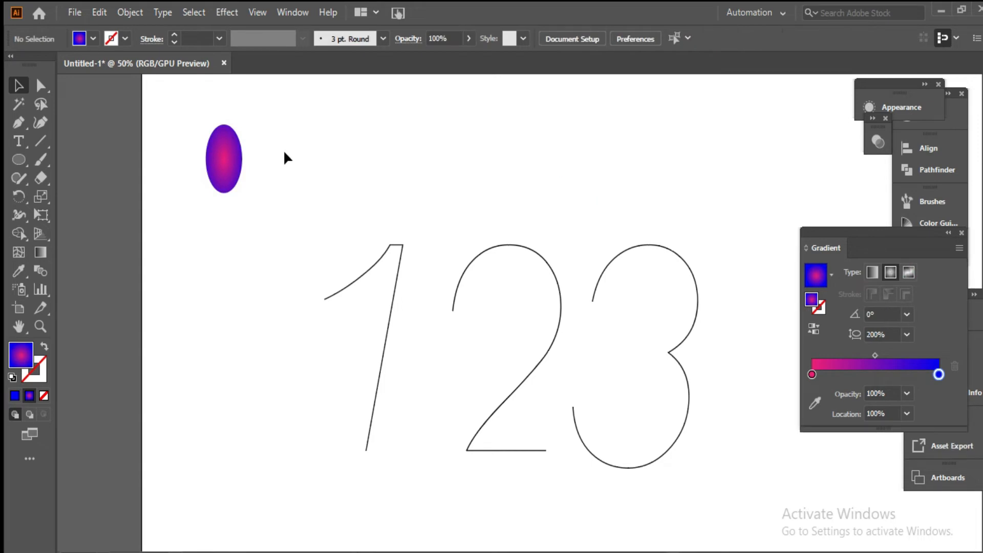
# - Duplicate the ellipse to its right at the same height, and set the blend spacing to Specified Steps
pyautogui.moveTo(227, 172); pyautogui.dragTo(507, 159)
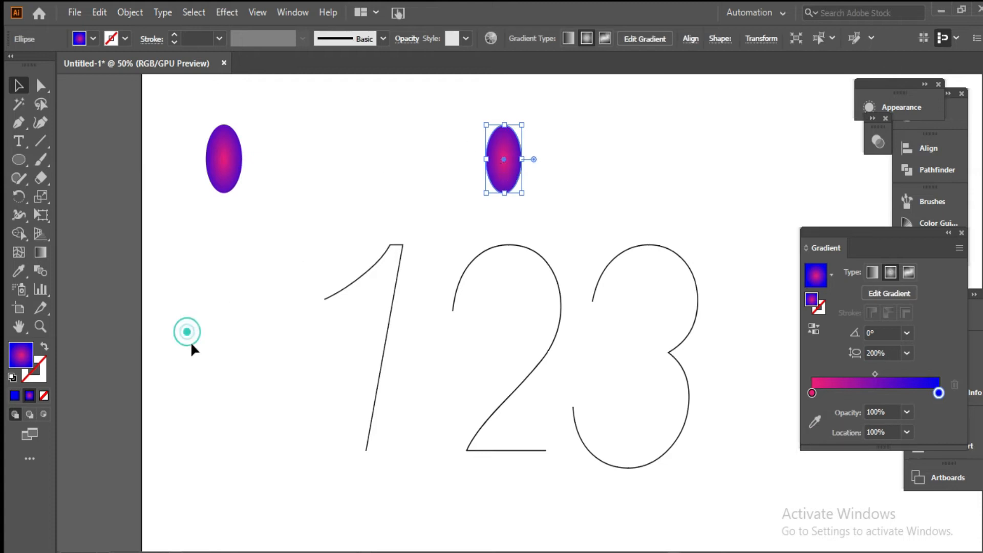
pyautogui.click(187, 329)
pyautogui.doubleClick(47, 275)
pyautogui.moveTo(572, 252); pyautogui.dragTo(548, 253)
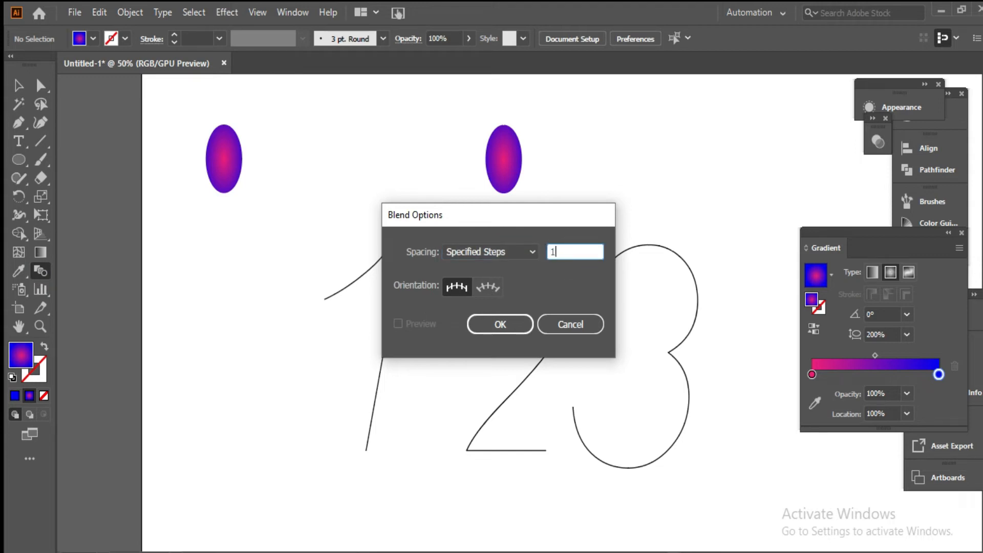
pyautogui.click(499, 323)
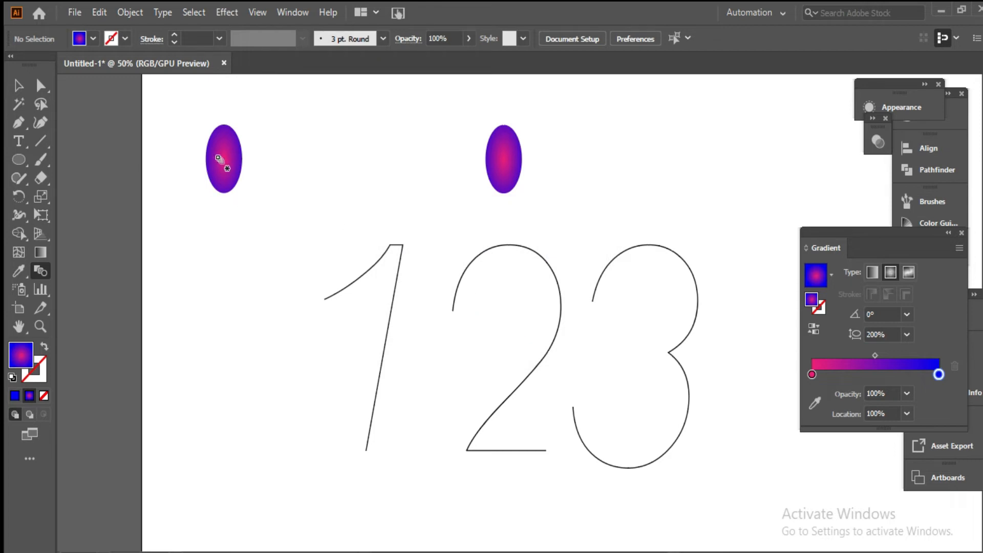
# - Try blending the two radial-gradient ellipses, and undo the blend
pyautogui.click(221, 159)
pyautogui.click(497, 171)
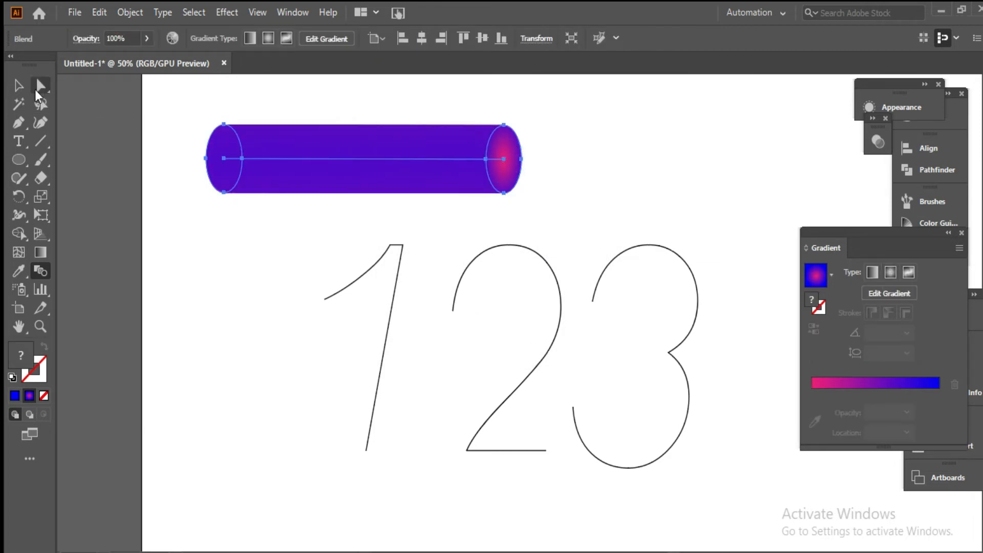
pyautogui.click(18, 86)
pyautogui.click(282, 254)
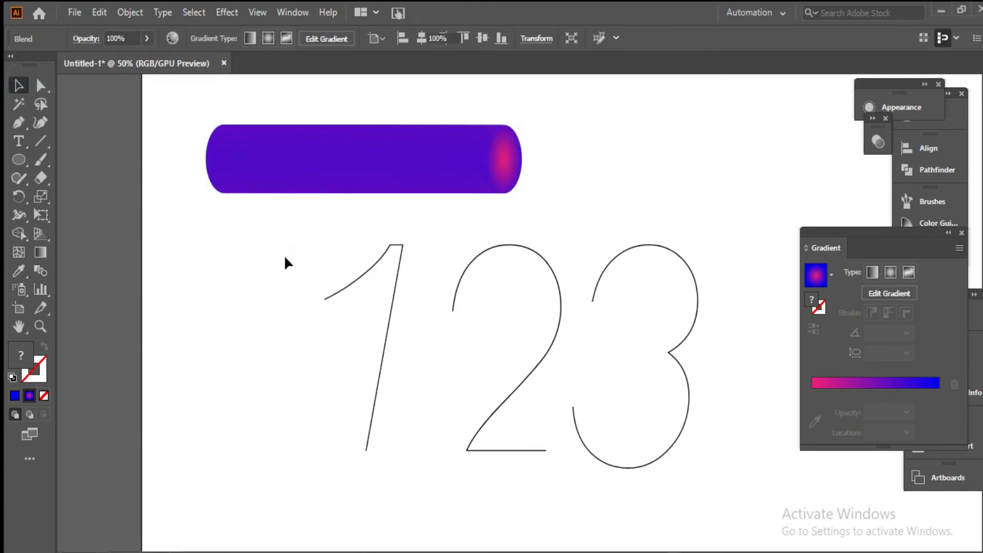
pyautogui.hotkey('ctrl', 'z')
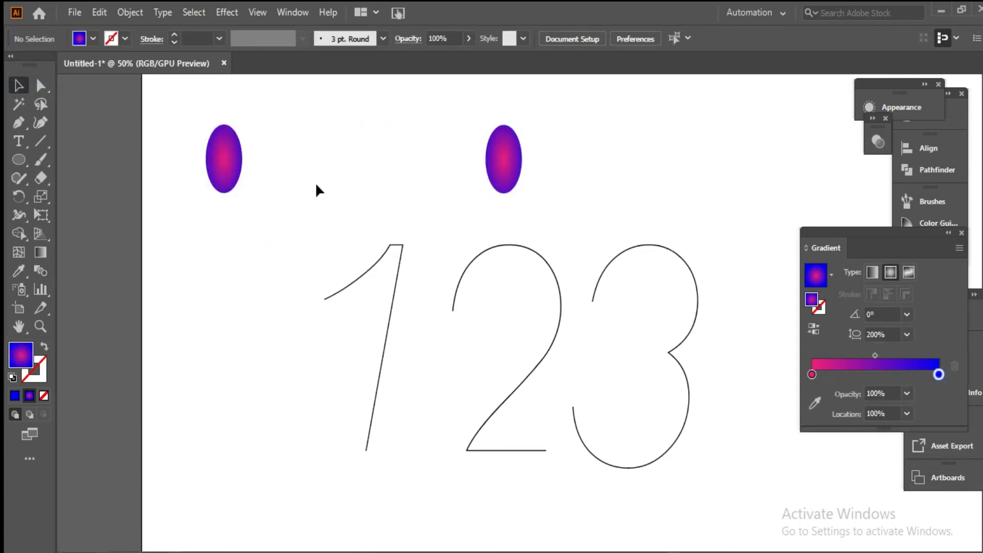
# - Change the gradient of both ellipses to linear with an angle of -45°
pyautogui.click(232, 170)
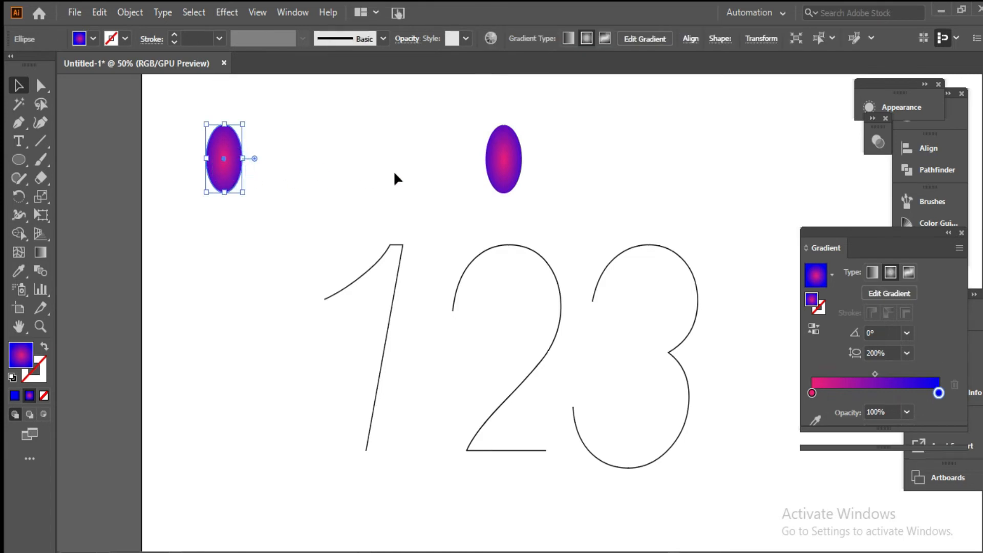
pyautogui.keyDown('shift'); pyautogui.click(512, 161); pyautogui.keyUp('shift')
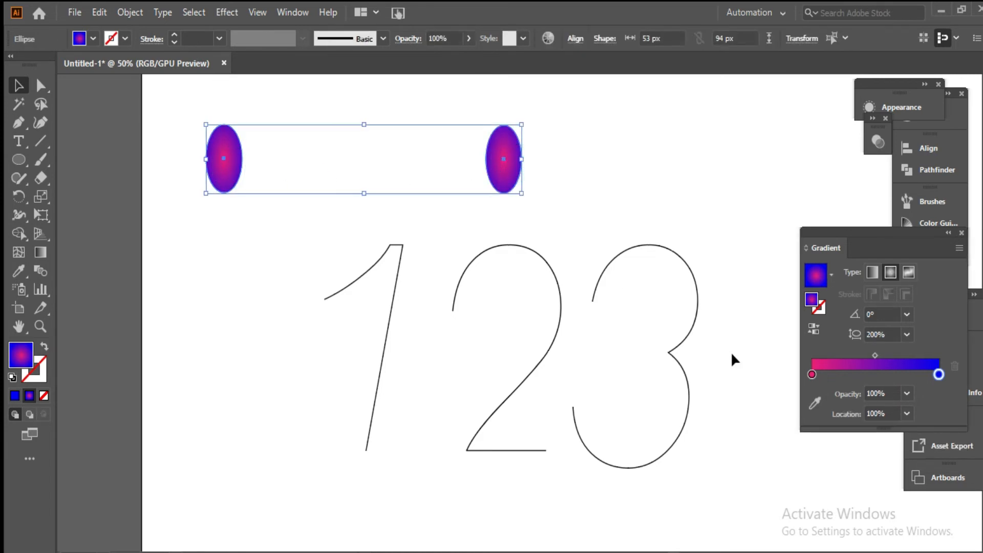
pyautogui.click(871, 274)
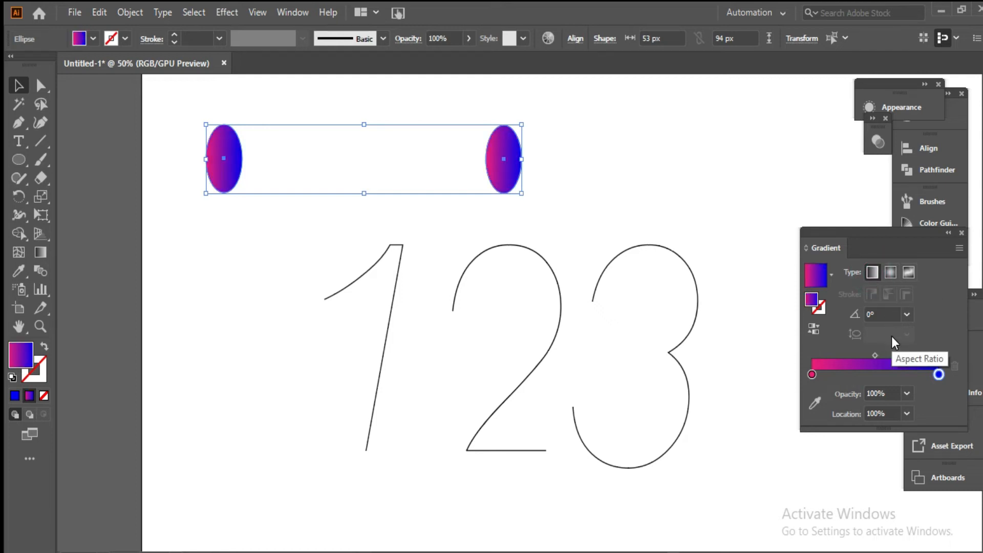
pyautogui.click(906, 314)
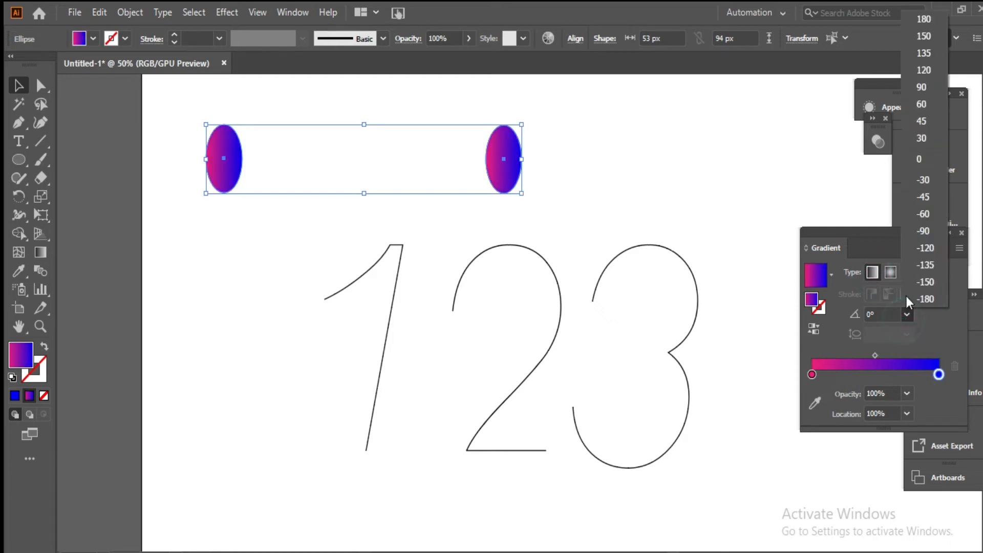
pyautogui.click(912, 199)
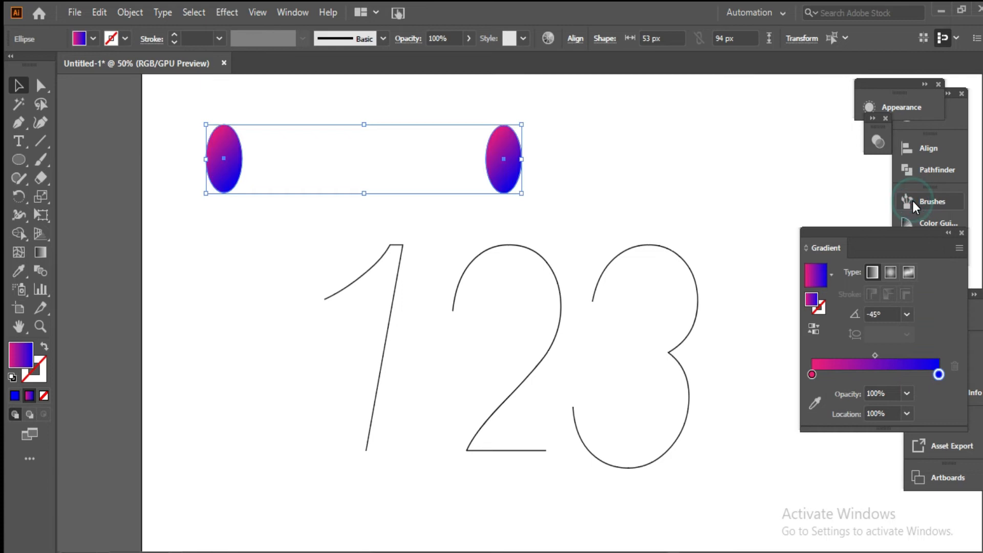
pyautogui.click(680, 185)
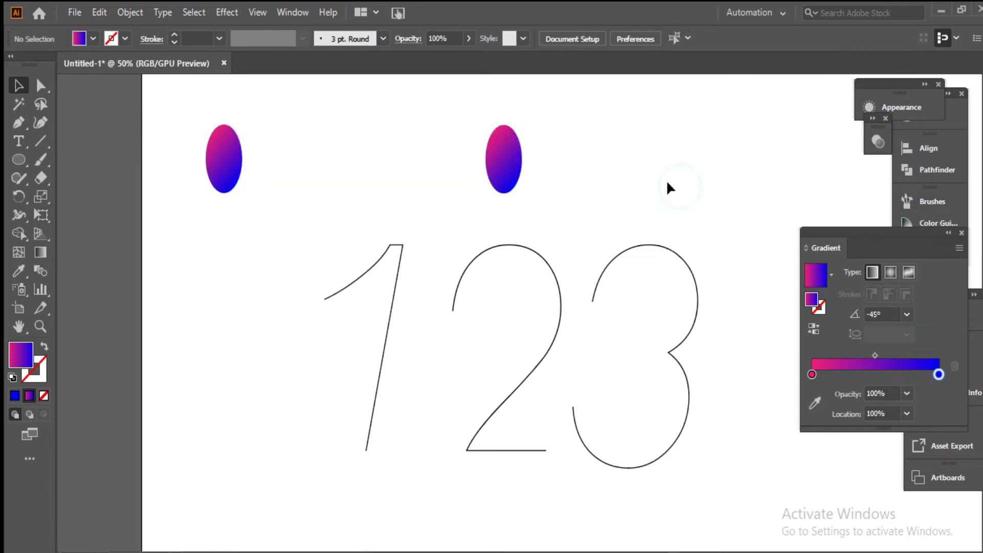
# - Reverse the gradient of the right ellipse so it runs from blue to pink
pyautogui.click(507, 175)
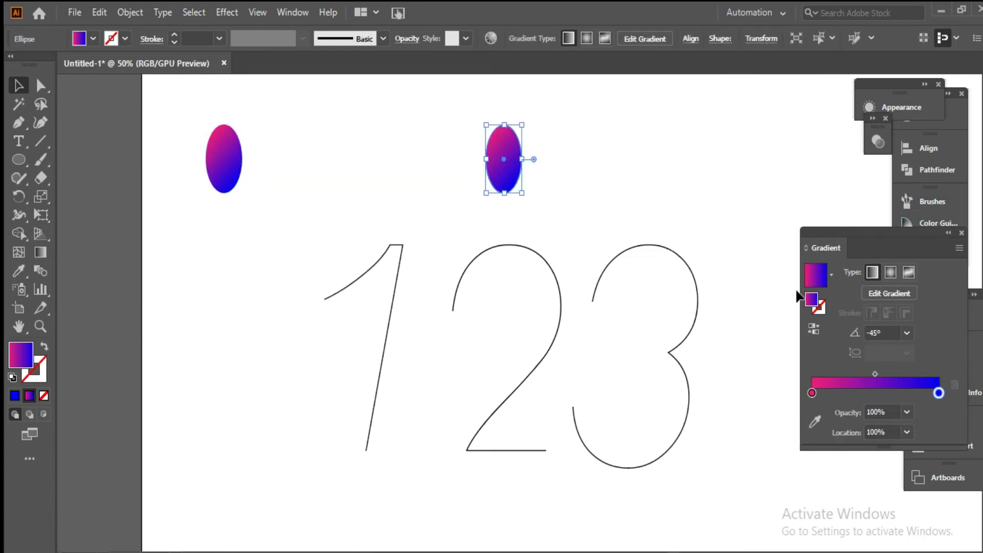
pyautogui.click(818, 333)
pyautogui.click(404, 178)
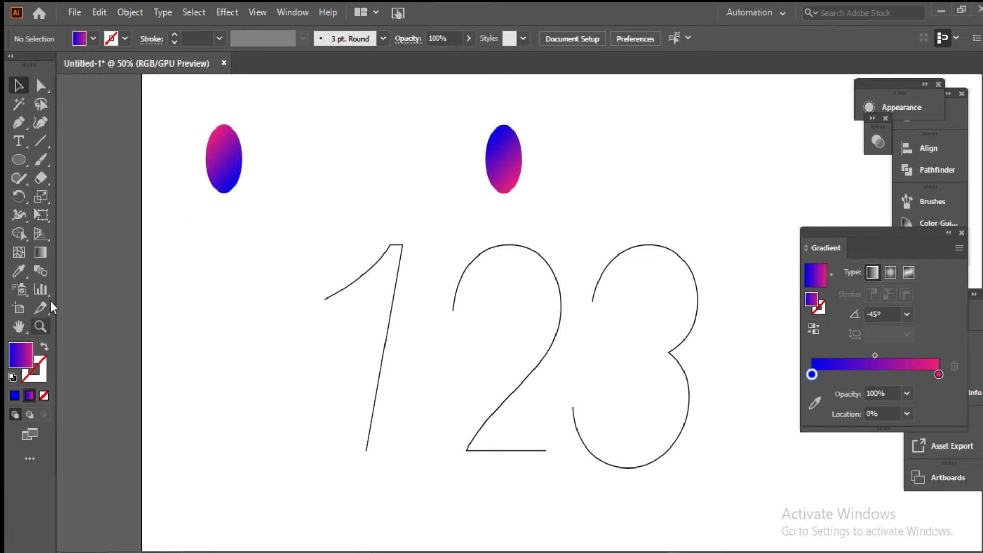
# - Blend the left ellipse into the right one with the Blend tool
pyautogui.click(44, 269)
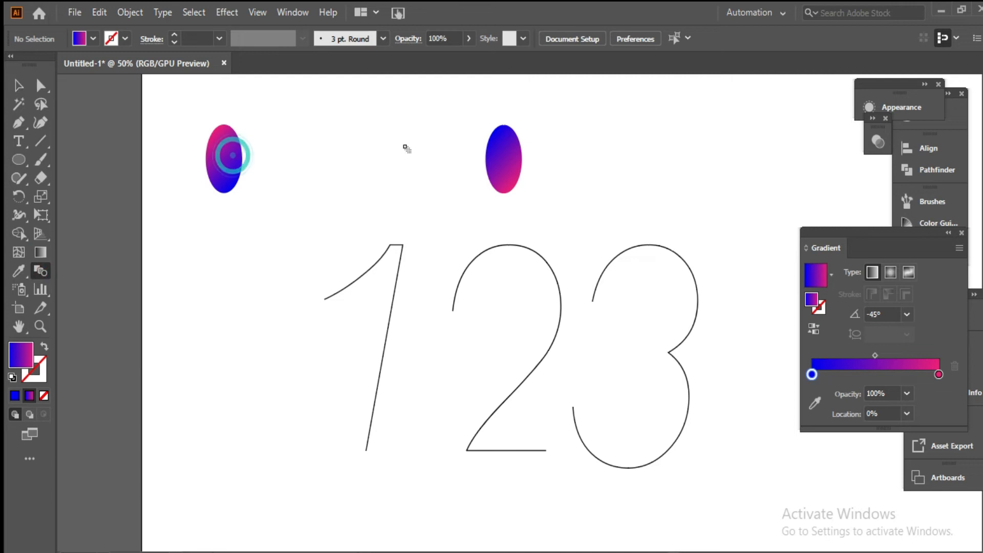
pyautogui.click(494, 164)
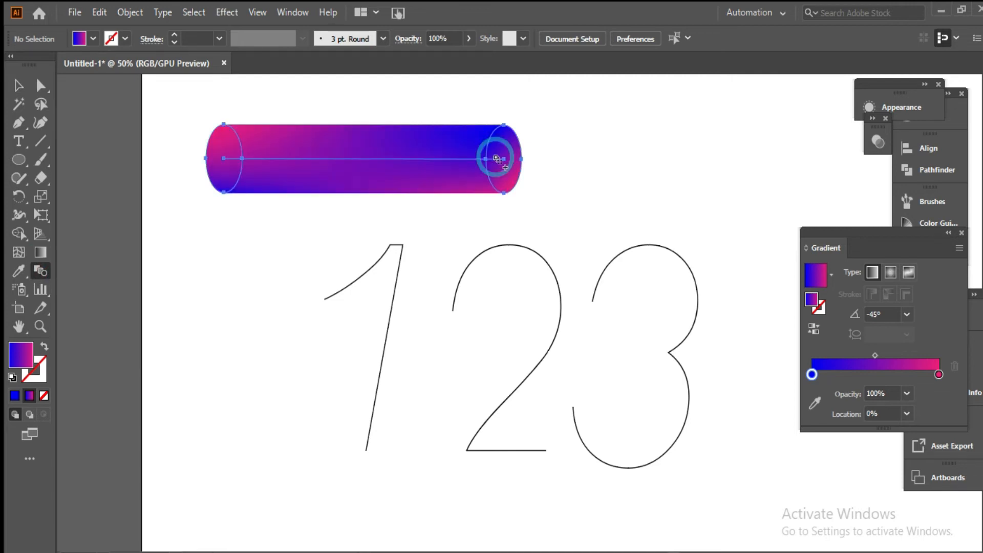
pyautogui.press('v')
pyautogui.click(332, 226)
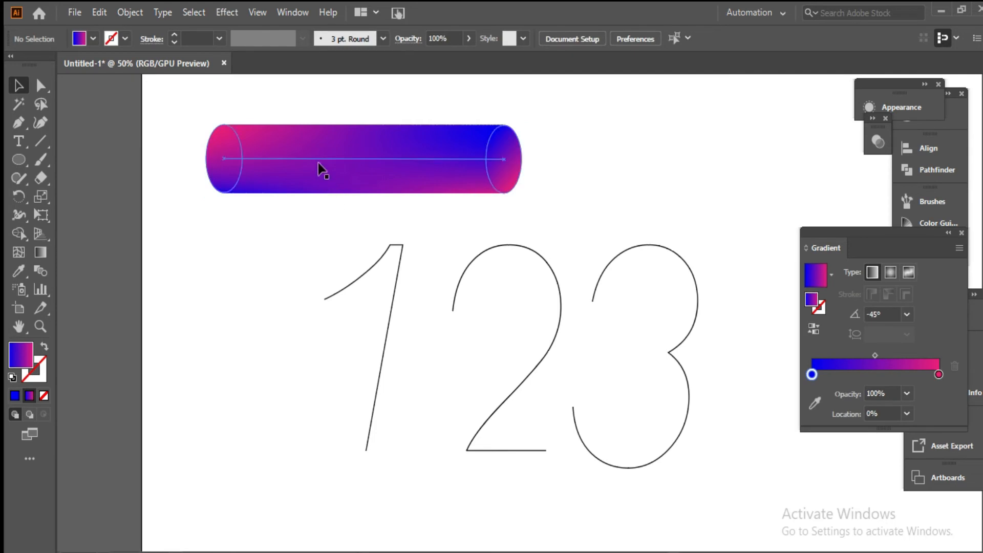
pyautogui.moveTo(351, 248); pyautogui.dragTo(386, 307)
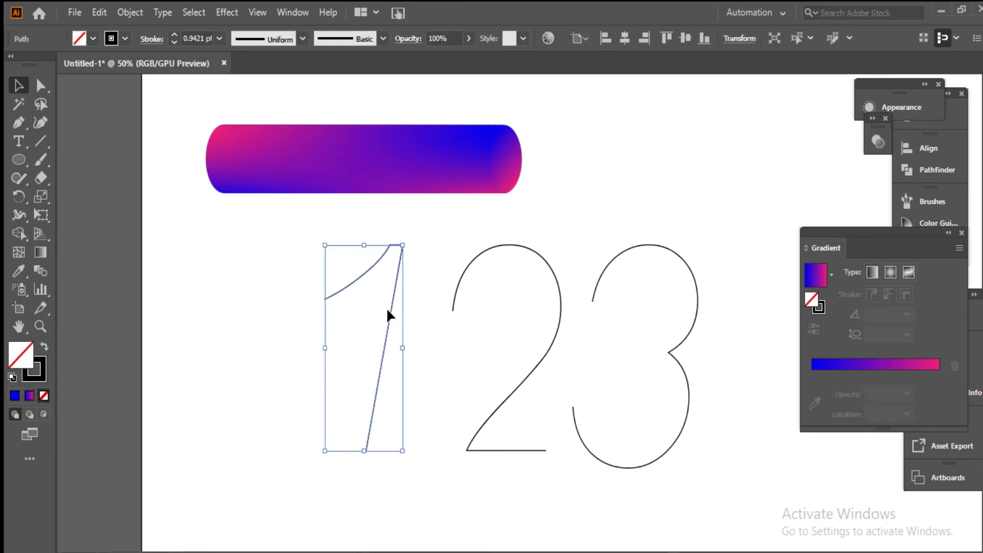
pyautogui.rightClick(388, 311)
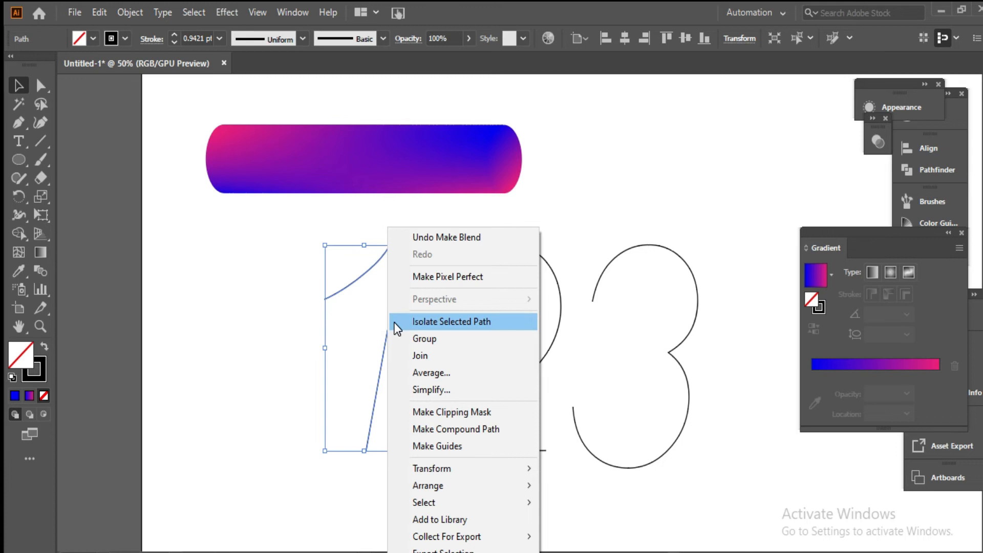
pyautogui.click(361, 330)
pyautogui.click(359, 325)
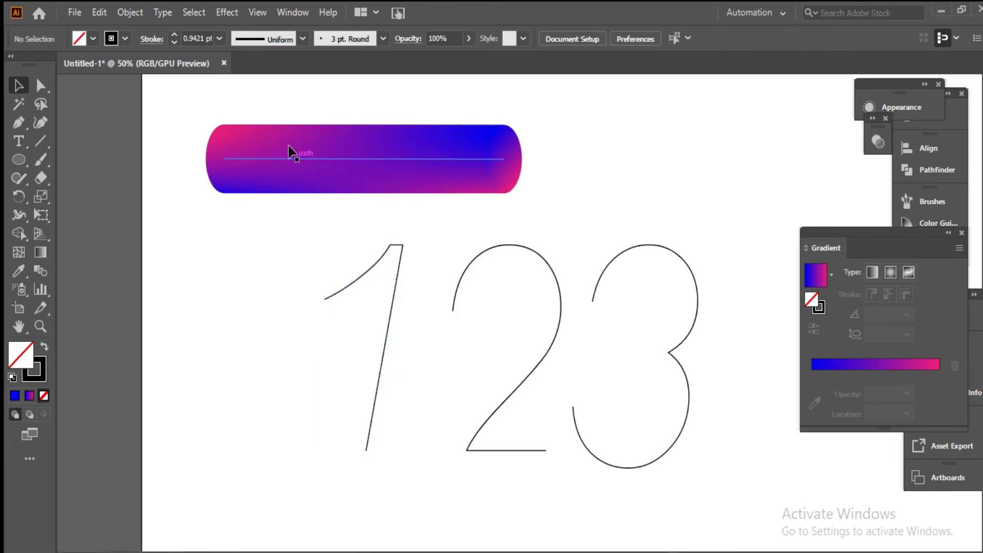
# - Make two copies of the gradient blend, stacked one above the other to the right of the original
pyautogui.moveTo(331, 185); pyautogui.dragTo(630, 209)
pyautogui.moveTo(409, 173); pyautogui.dragTo(717, 132)
pyautogui.click(406, 157)
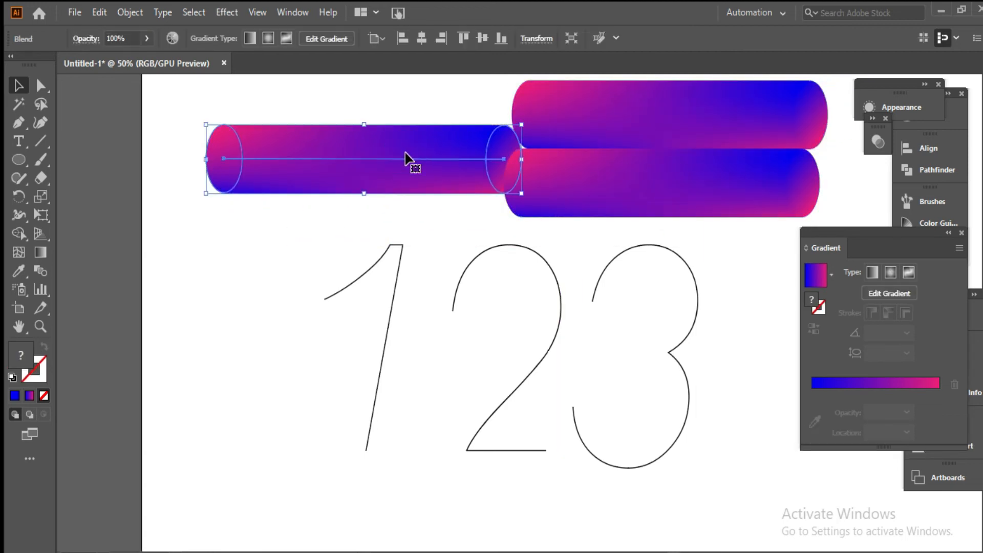
pyautogui.click(326, 269)
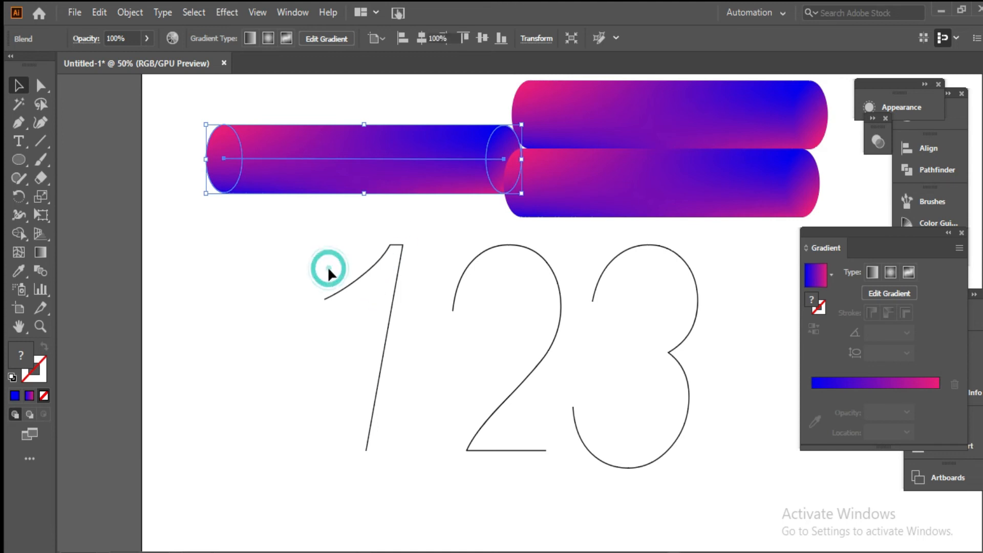
# - Replace the original blend's spine with the digit 1 path, and move the resulting 1 up and to the left
pyautogui.moveTo(283, 109); pyautogui.dragTo(368, 321)
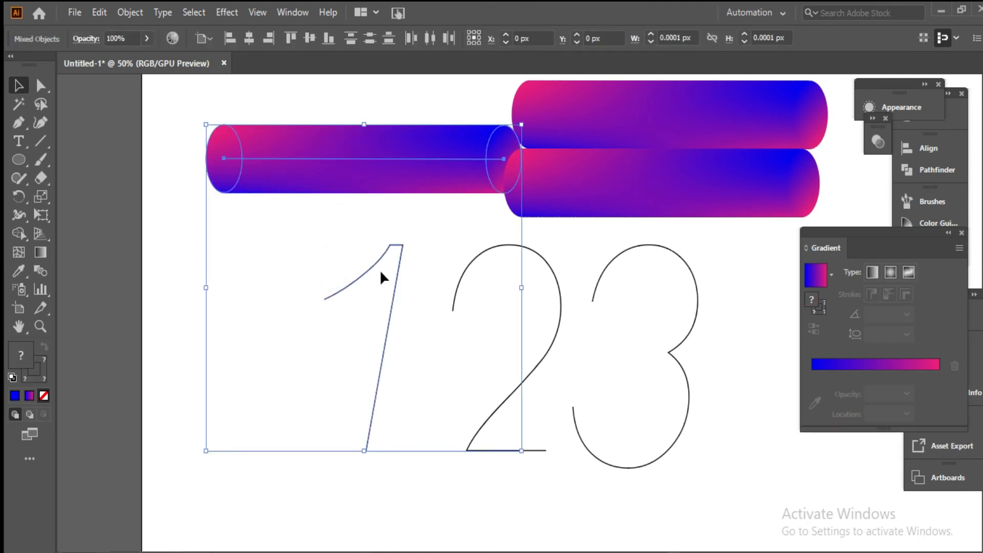
pyautogui.click(135, 12)
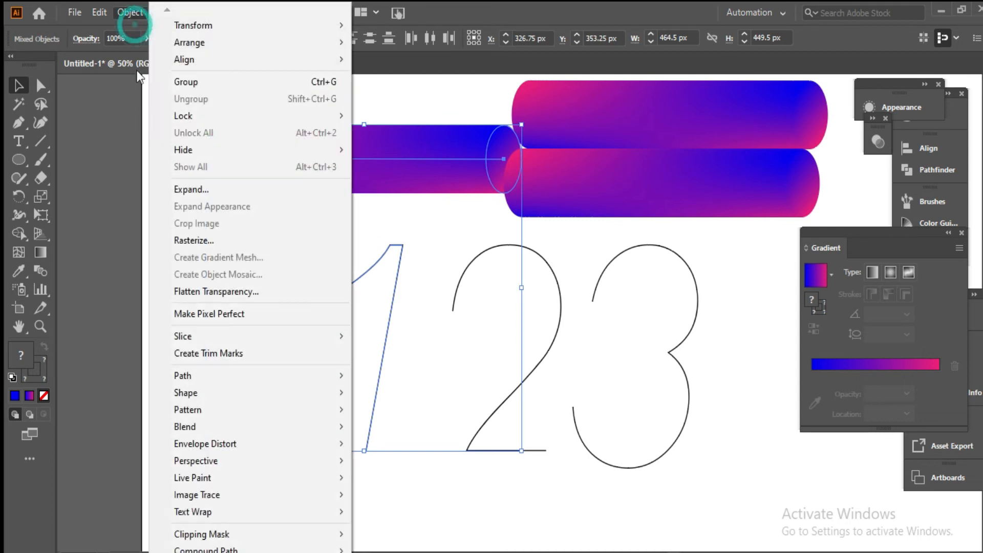
pyautogui.moveTo(324, 428)
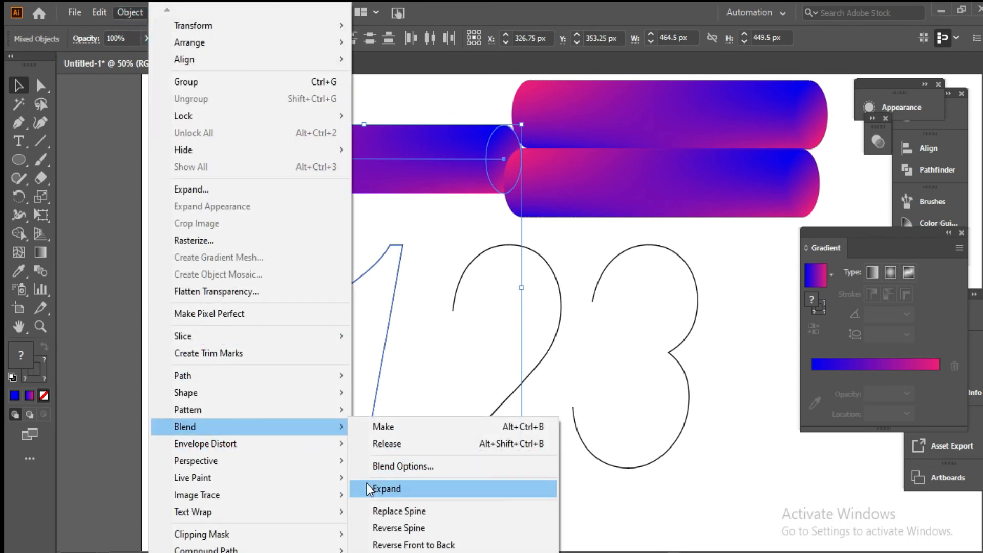
pyautogui.click(382, 505)
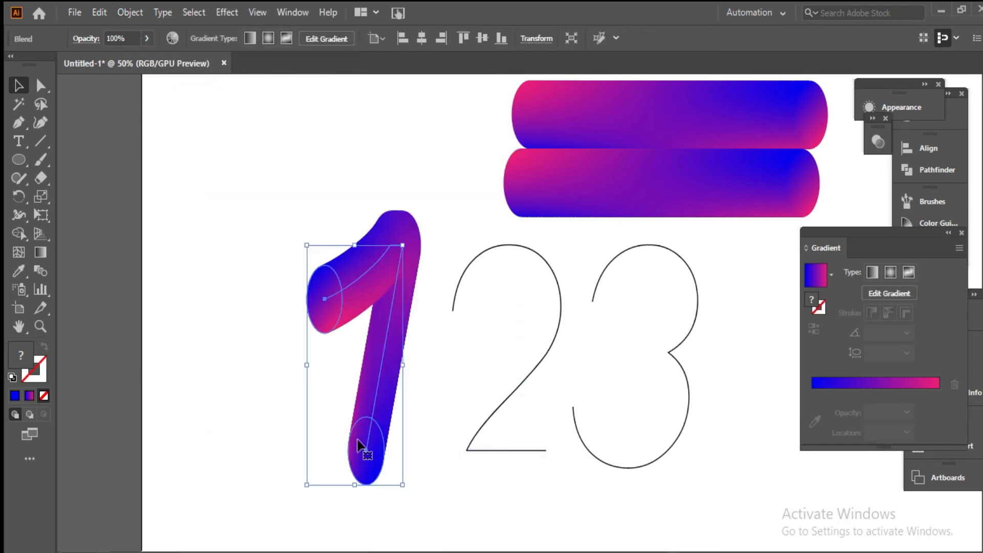
pyautogui.moveTo(378, 361); pyautogui.dragTo(303, 300)
pyautogui.click(381, 266)
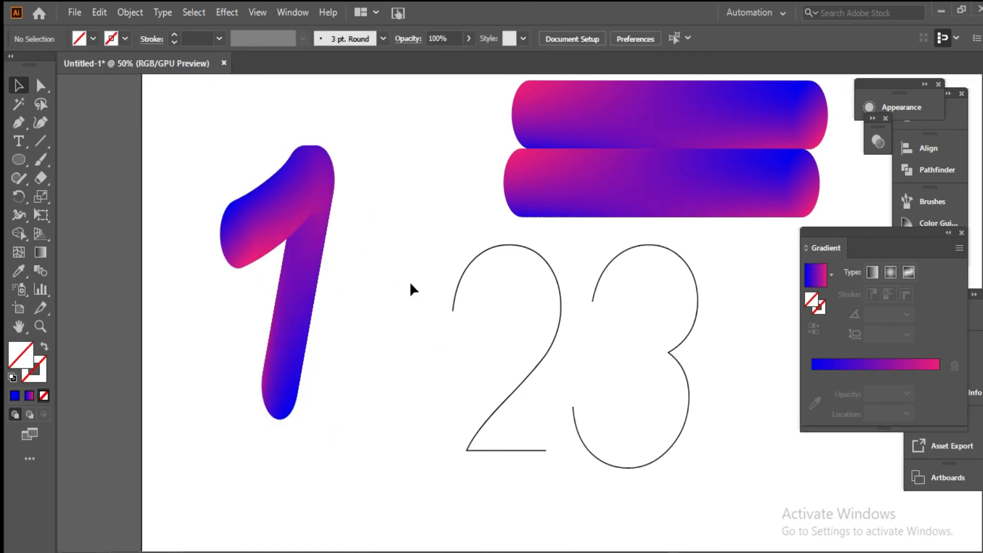
# - Replace the lower blend copy's spine with the digit 2 path, and move the resulting 2 beside the 1
pyautogui.click(449, 304)
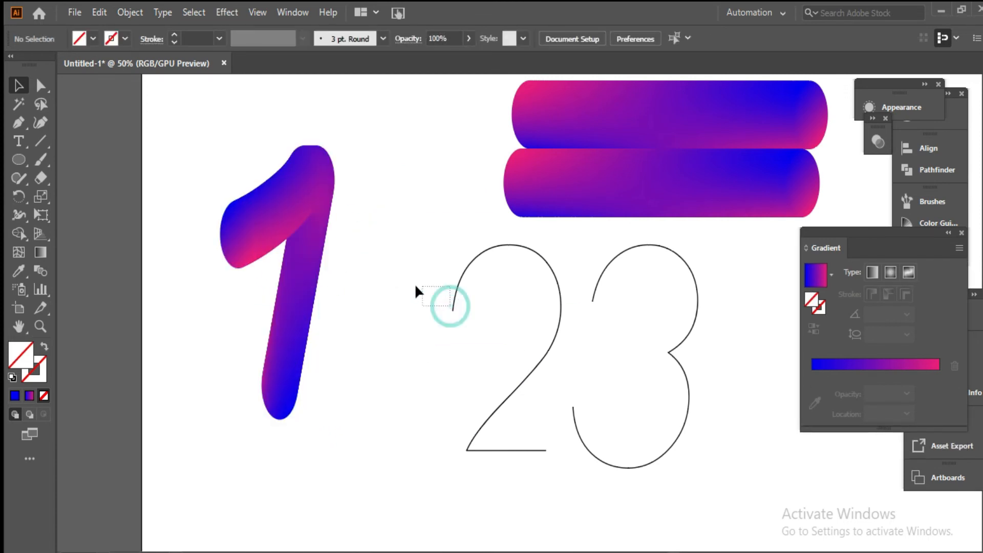
pyautogui.click(455, 290)
pyautogui.moveTo(443, 287); pyautogui.dragTo(423, 278)
pyautogui.click(527, 205)
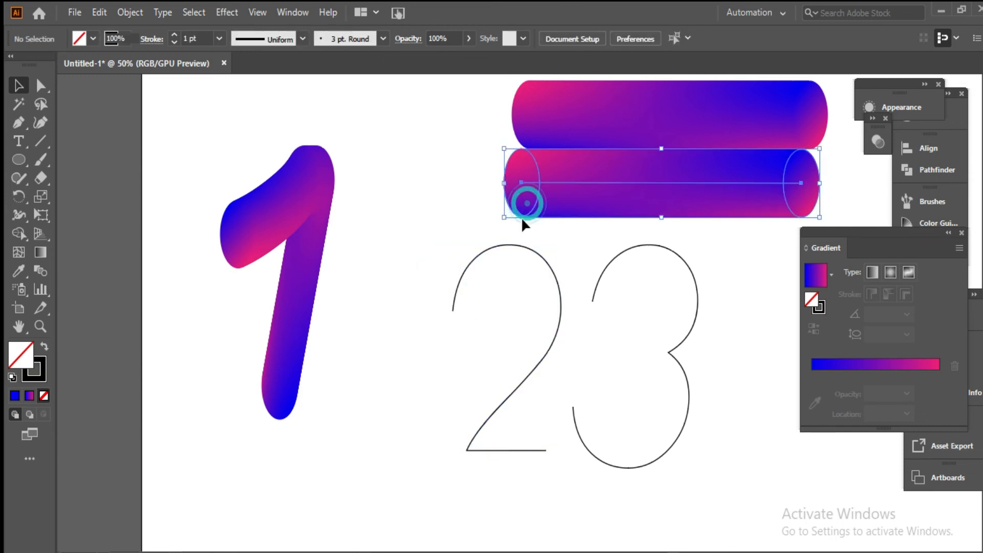
pyautogui.keyDown('shift'); pyautogui.click(507, 245); pyautogui.keyUp('shift')
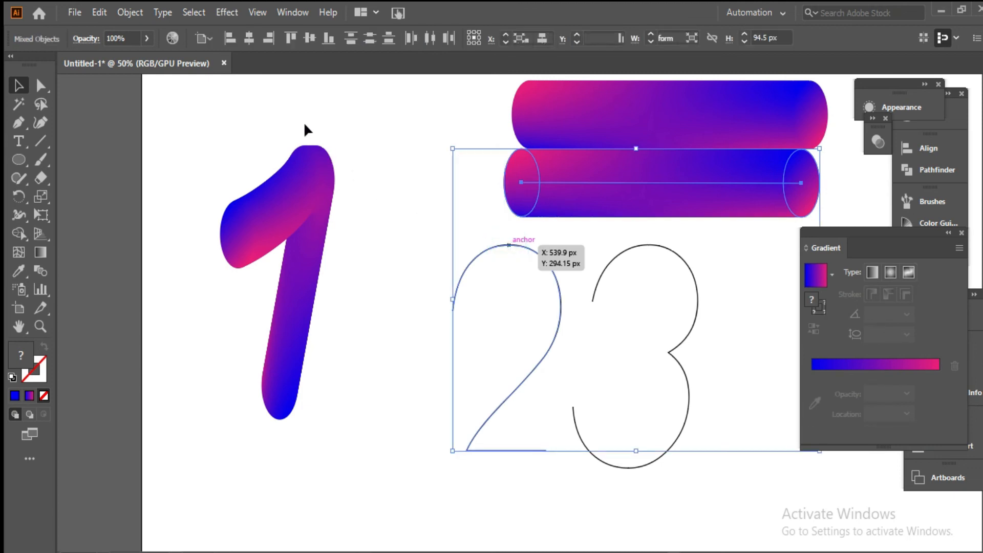
pyautogui.click(130, 12)
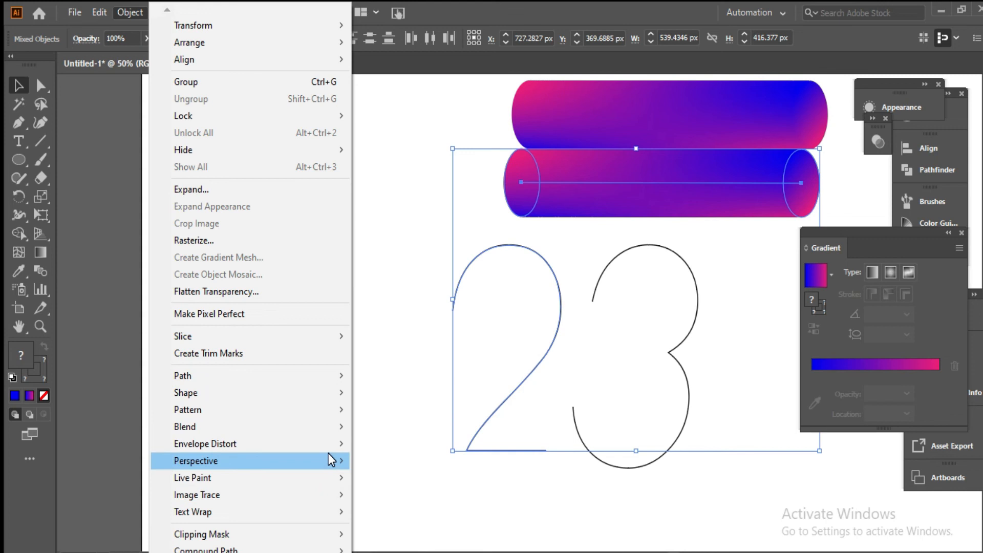
pyautogui.moveTo(340, 428)
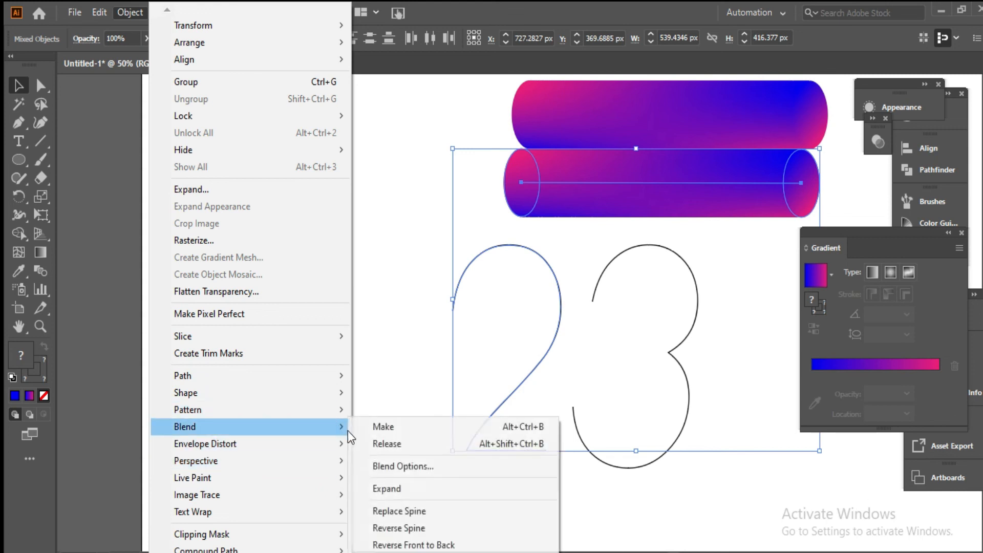
pyautogui.click(391, 509)
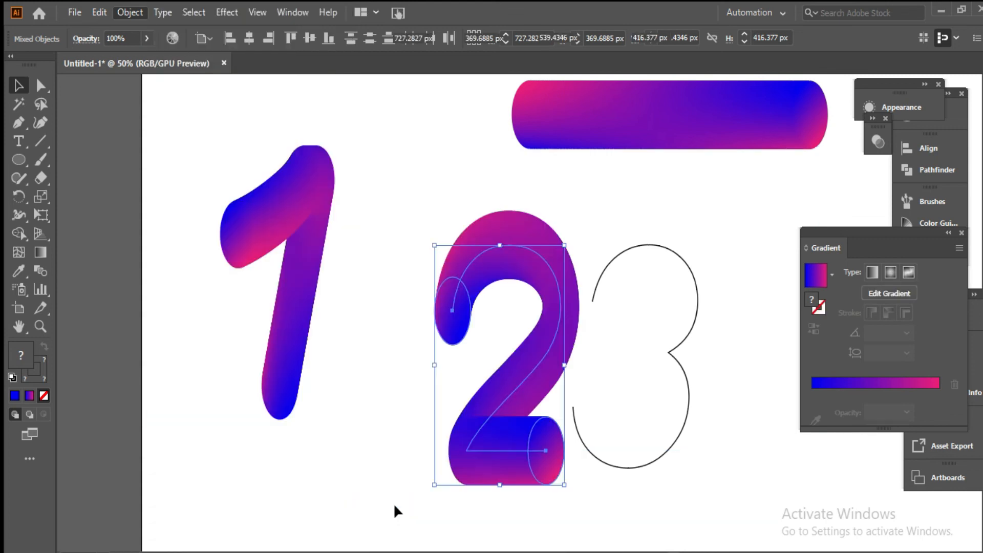
pyautogui.click(388, 416)
pyautogui.moveTo(489, 451); pyautogui.dragTo(407, 372)
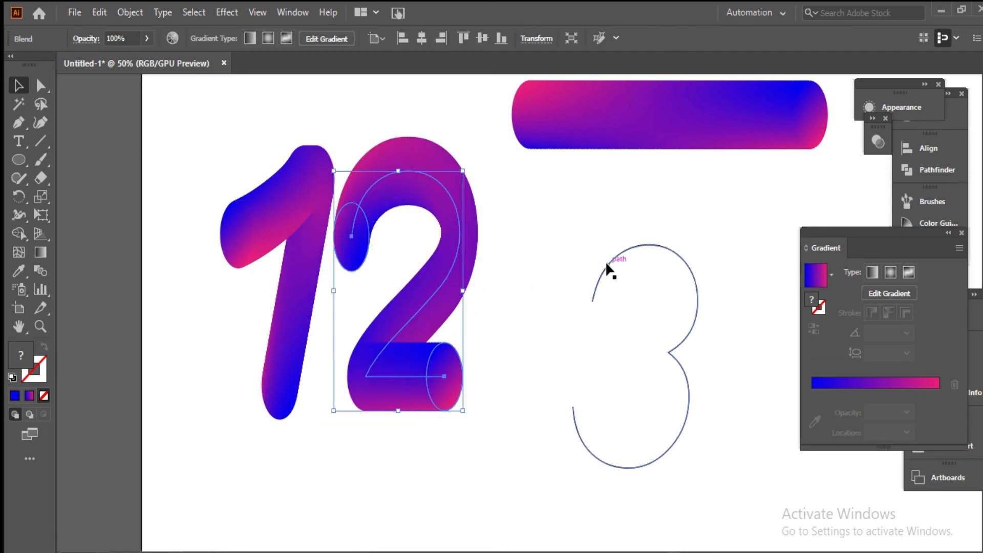
# - Replace the remaining blend's spine with the digit 3 path, and move the resulting 3 up beside the 2
pyautogui.moveTo(503, 100); pyautogui.dragTo(649, 288)
pyautogui.click(129, 12)
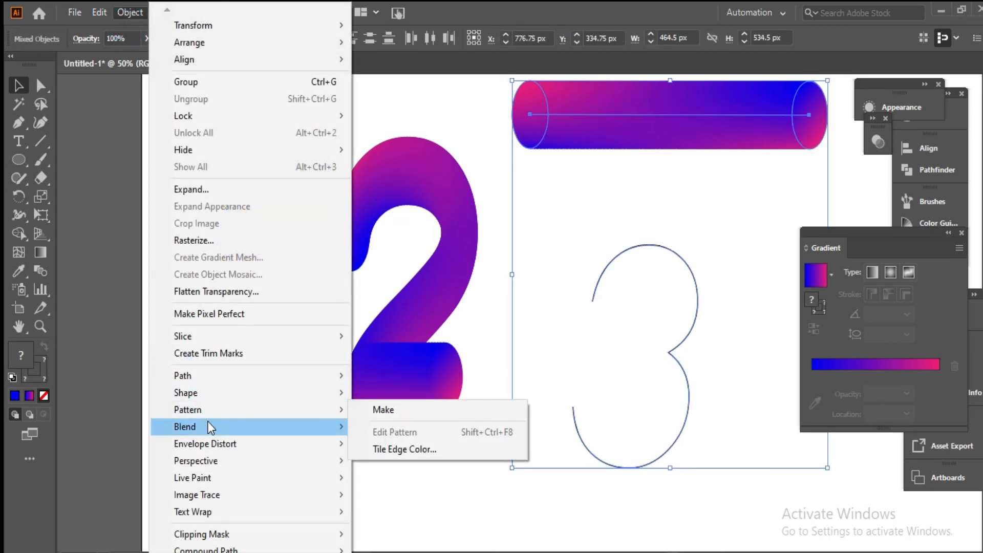
pyautogui.moveTo(306, 429)
pyautogui.click(388, 511)
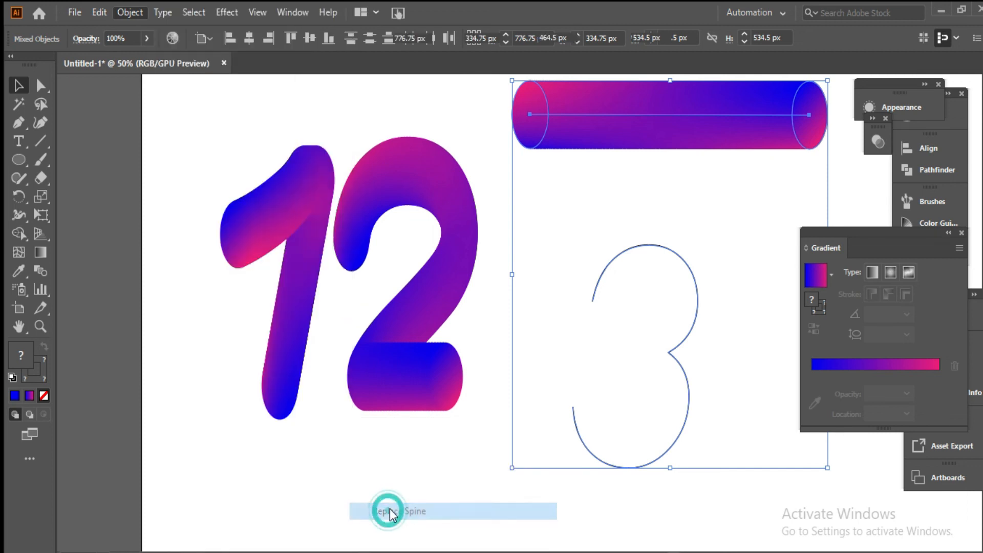
pyautogui.click(514, 315)
pyautogui.moveTo(689, 351); pyautogui.dragTo(639, 297)
pyautogui.click(532, 484)
# - Nudge the gradient 2 to the right to add space between it and the 1, and deselect it
pyautogui.click(451, 370)
pyautogui.press('Right')
pyautogui.press('Right')
pyautogui.press('Right')
pyautogui.press('Right')
pyautogui.press('Right')
pyautogui.press('Right')
pyautogui.press('Right')
pyautogui.press('Right')
pyautogui.press('Right')
pyautogui.press('Right')
pyautogui.press('Right')
pyautogui.press('Right')
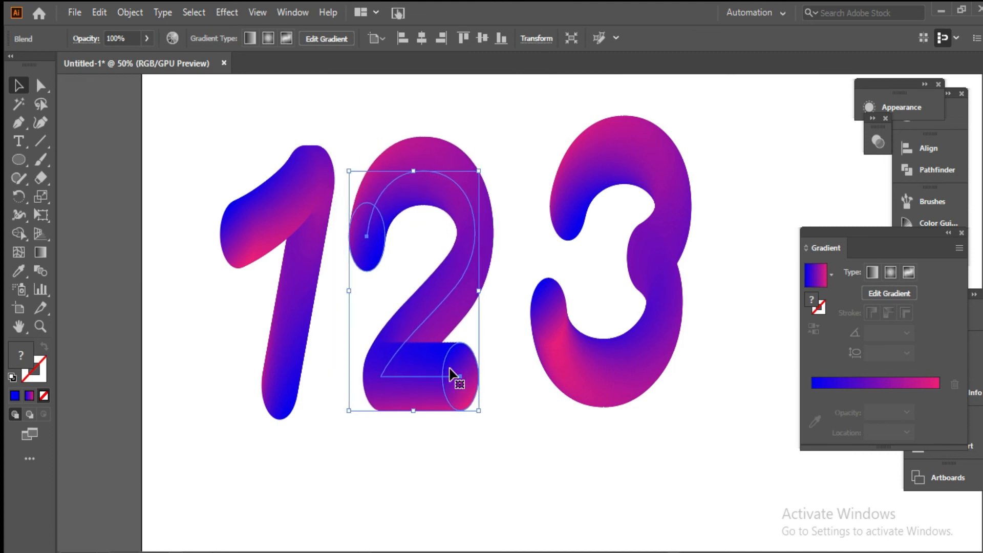
pyautogui.click(509, 442)
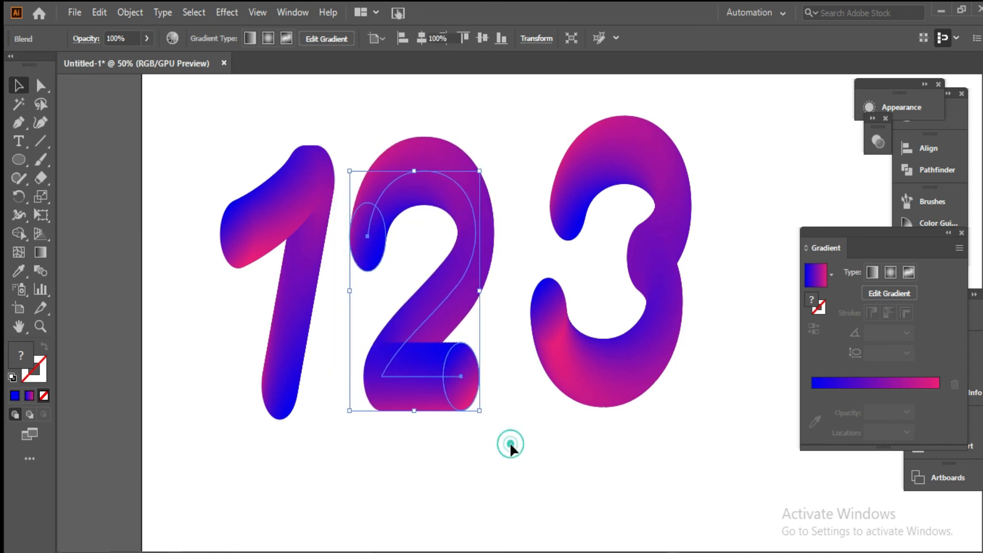
# - Examine the finished gradient digits 1, 2 and 3 as a whole and up close
pyautogui.hotkey('ctrl', '-')
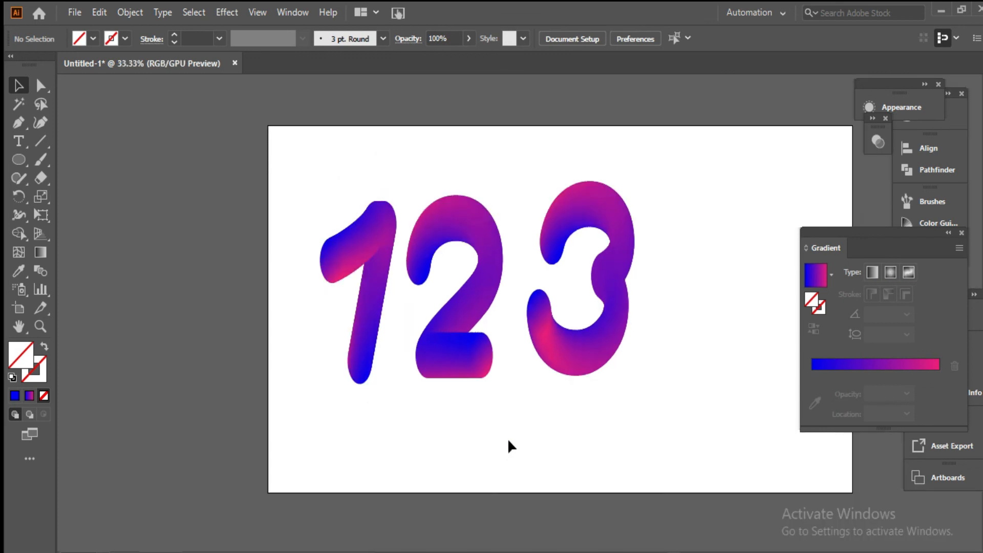
pyautogui.click(450, 348)
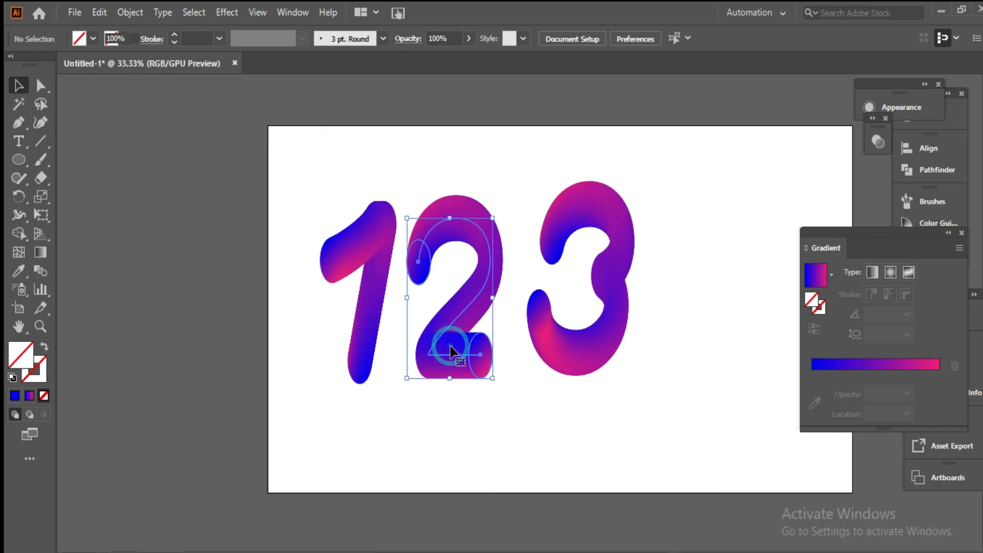
pyautogui.hotkey('ctrl', '+')
pyautogui.hotkey('ctrl', '+')
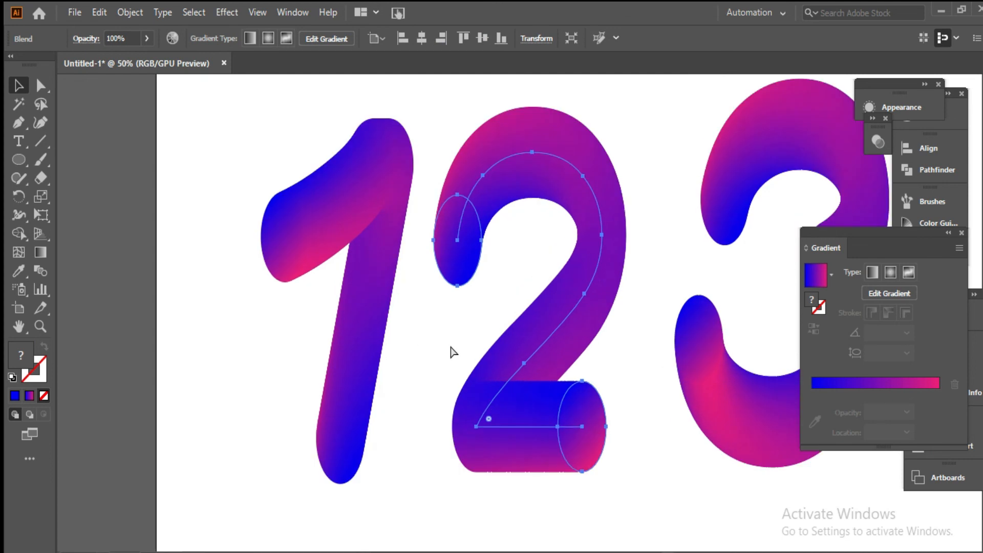
pyautogui.click(632, 447)
pyautogui.press('space')
pyautogui.moveTo(624, 393); pyautogui.dragTo(487, 422)
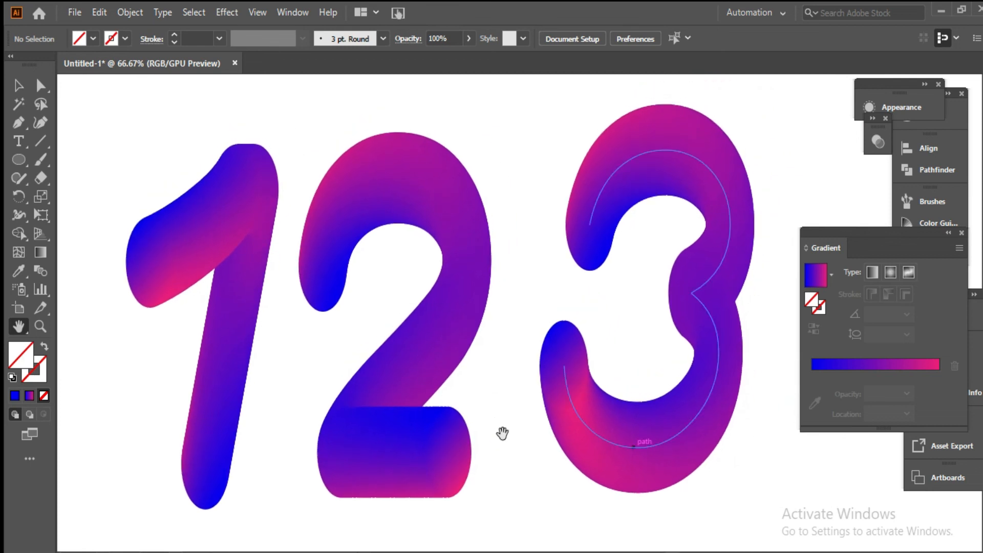
pyautogui.moveTo(512, 489); pyautogui.dragTo(515, 492)
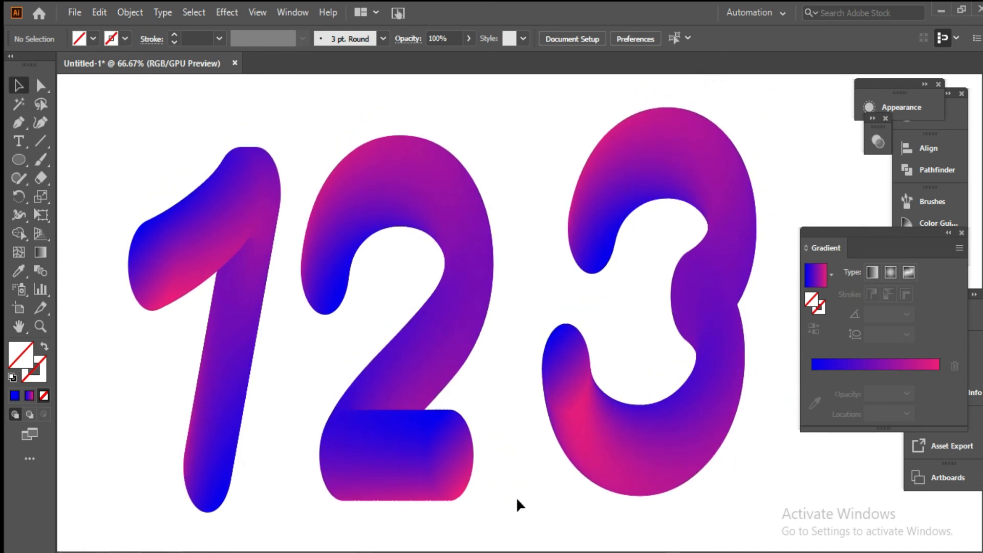